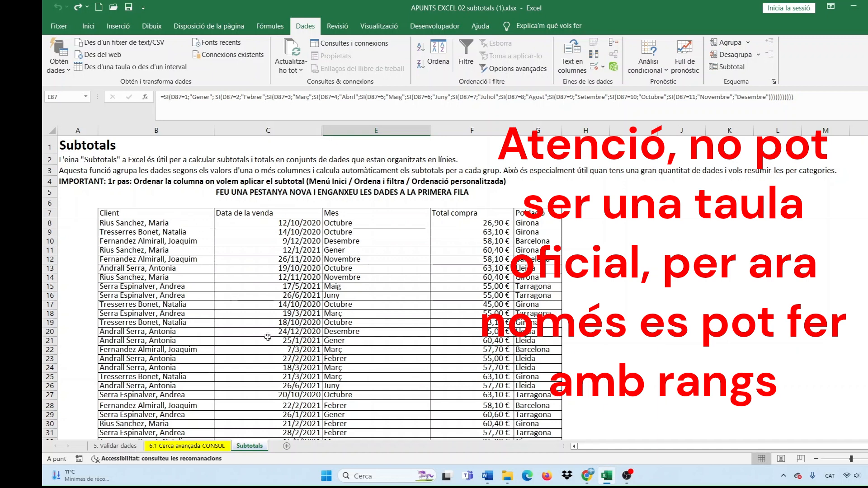
Step: Add a new sheet to the workbook and copy the sales table B7:G89 from the Subtotals sheet
left_click(288, 447)
left_click(249, 446)
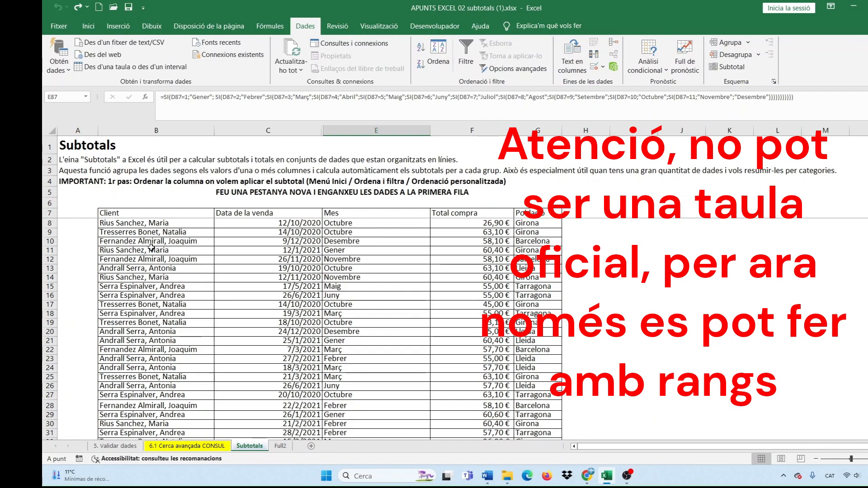
left_click_drag(120, 213, 536, 462)
right_click(407, 364)
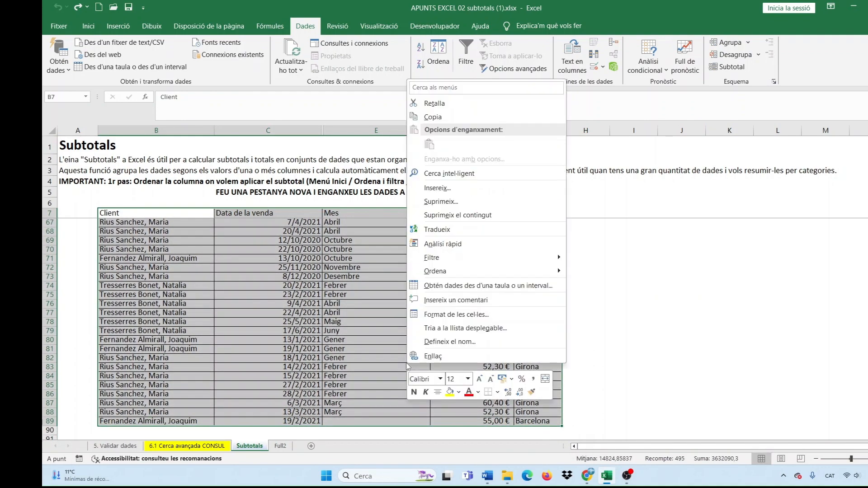
left_click(441, 118)
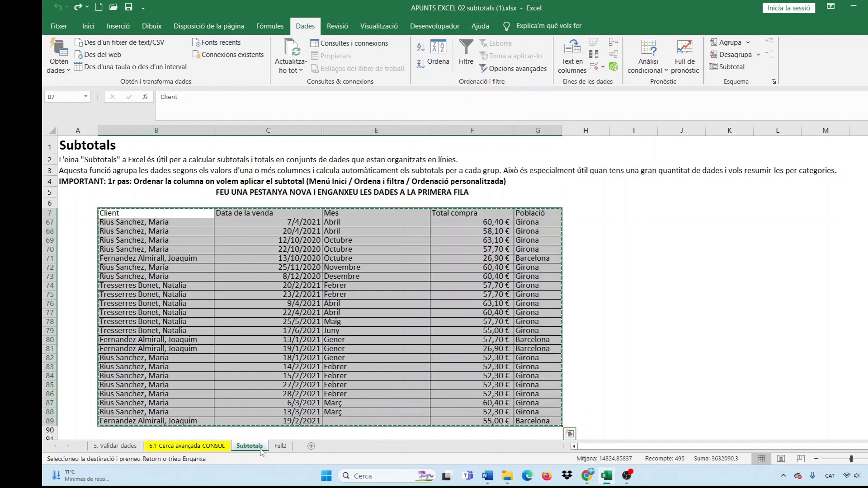
Step: Paste the copied sales table into the Full2 sheet starting at cell B1
left_click(280, 446)
left_click(102, 139)
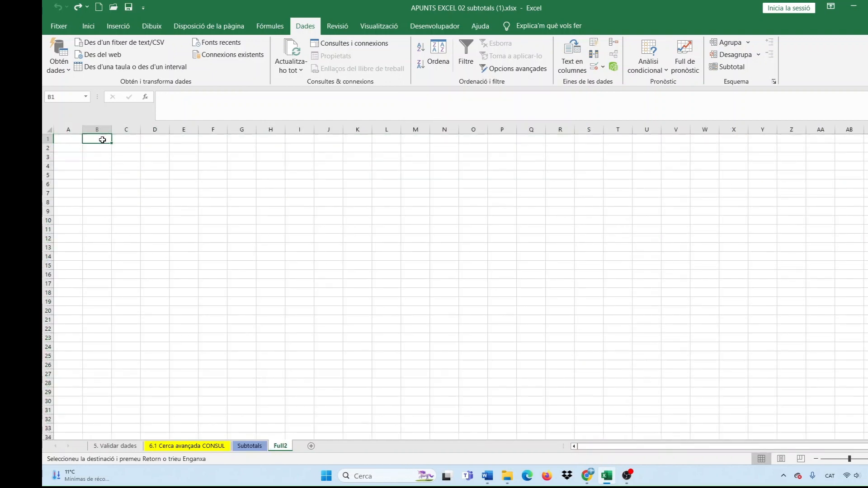
right_click(102, 140)
left_click(132, 209)
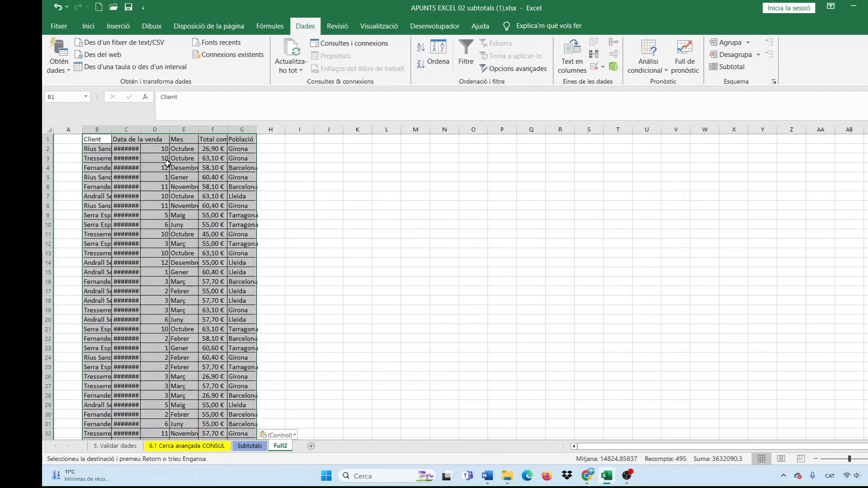
Step: Autofit the widths of columns B to F on the Full2 sheet to their contents
double_click(108, 129)
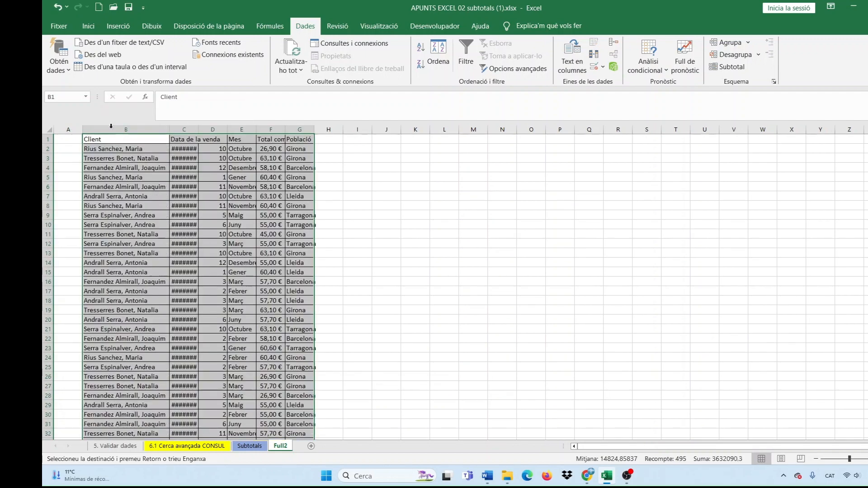
double_click(195, 129)
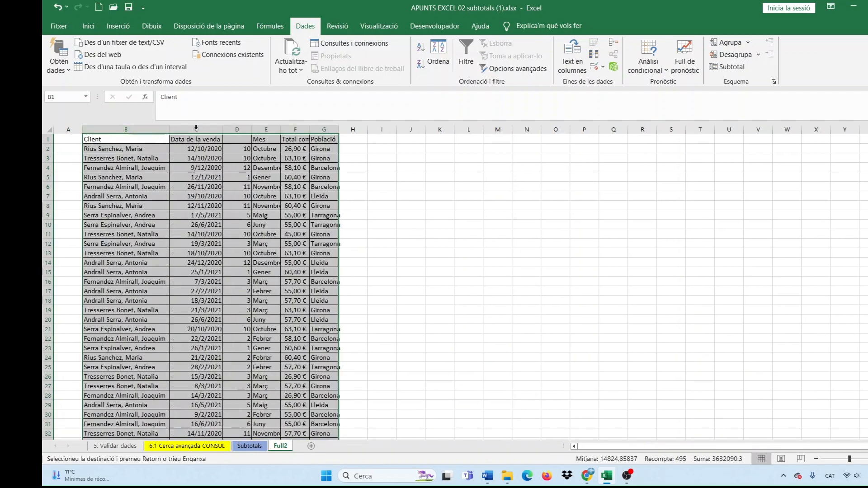
double_click(251, 129)
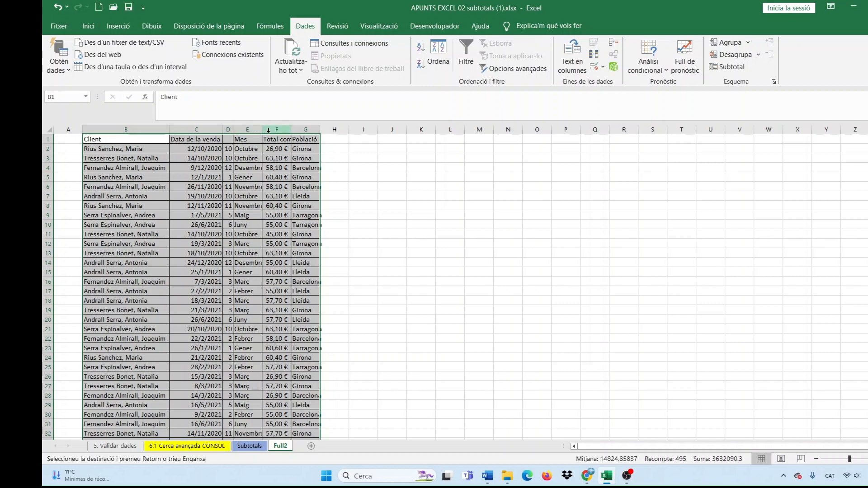
double_click(263, 129)
double_click(294, 130)
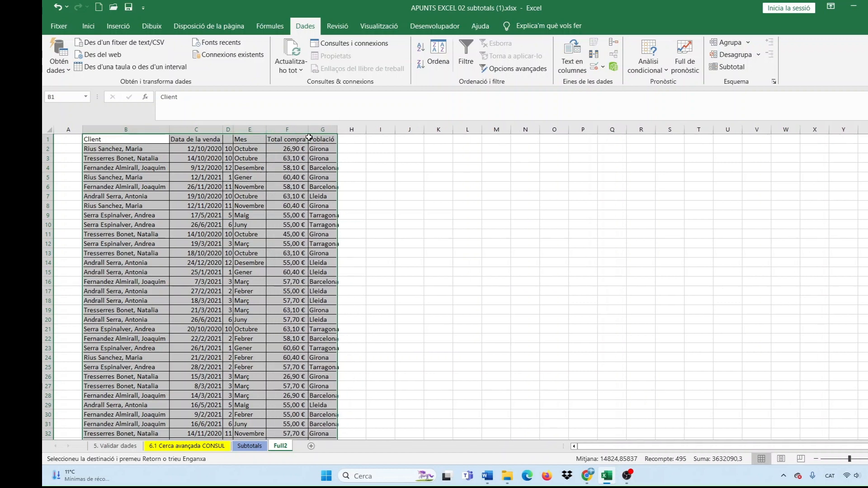
left_click(390, 158)
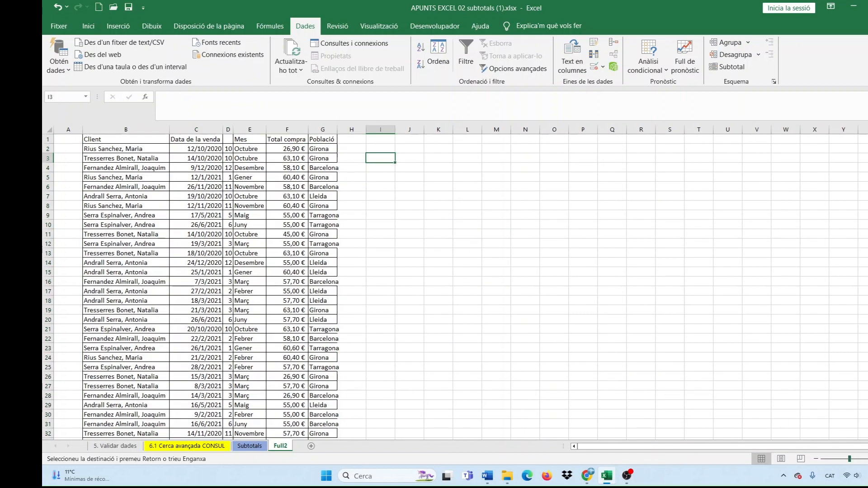
Step: Examine the MES formula in D2 and the nested SI formula in E2 that derive the month from the sale date
left_click(861, 459)
left_click(865, 459)
scroll(294, 262, "up", 2)
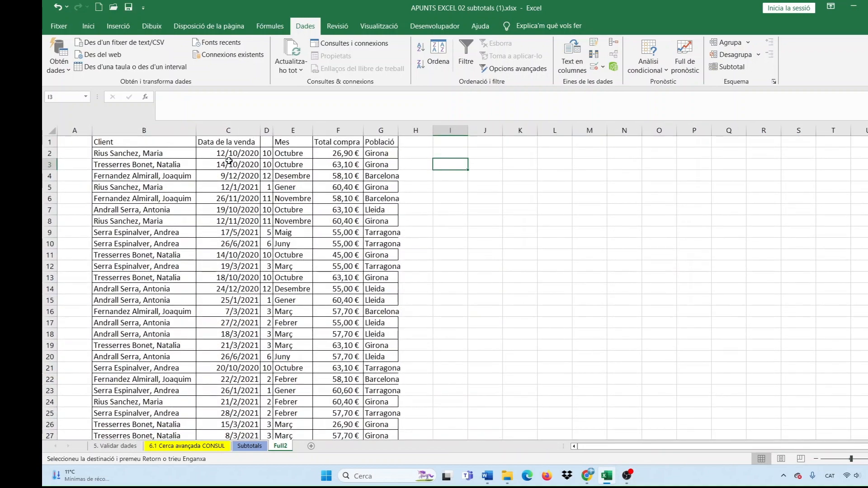
left_click(254, 151)
key("Right")
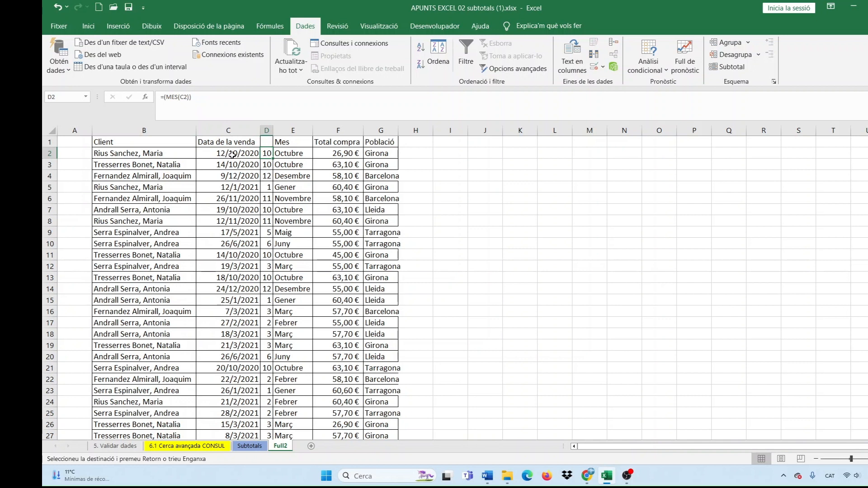
left_click(286, 155)
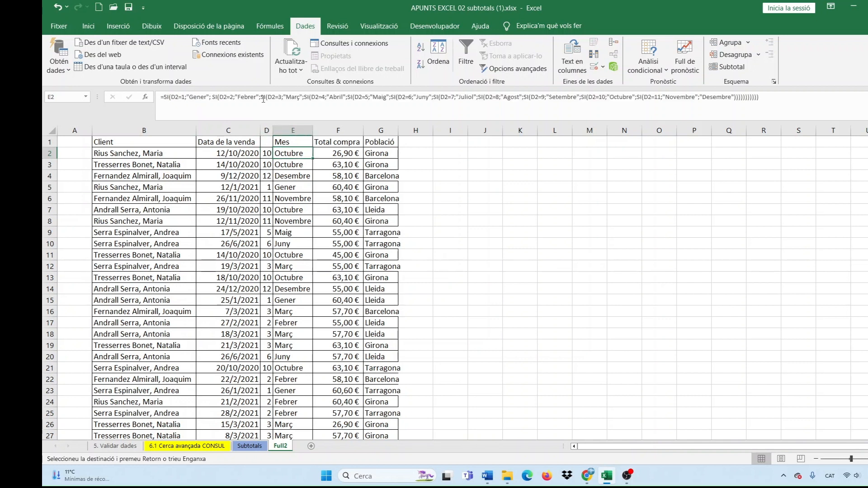
left_click(268, 154)
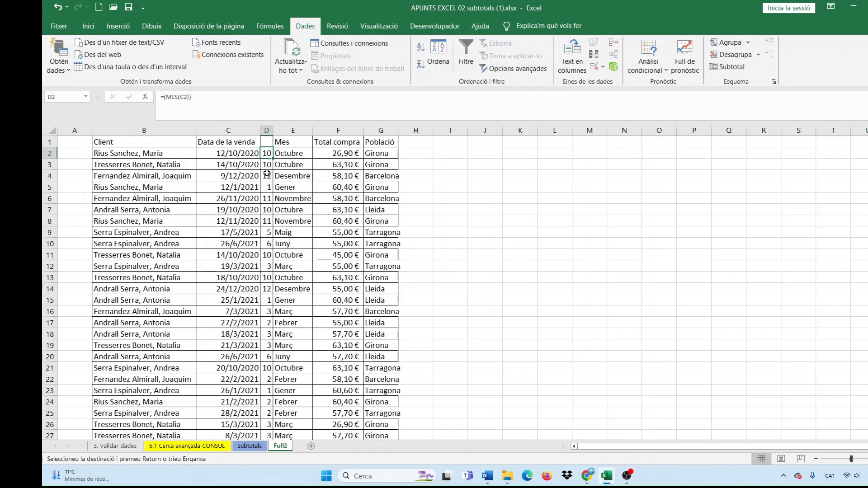
left_click(288, 155)
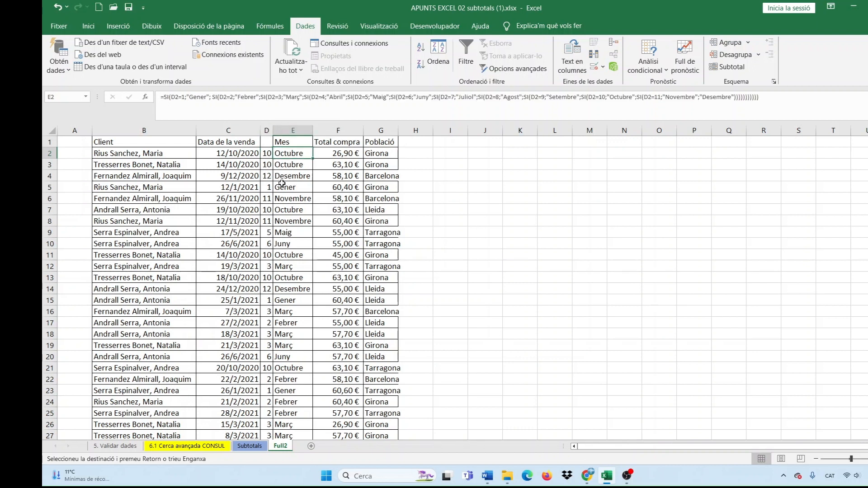
left_click(101, 152)
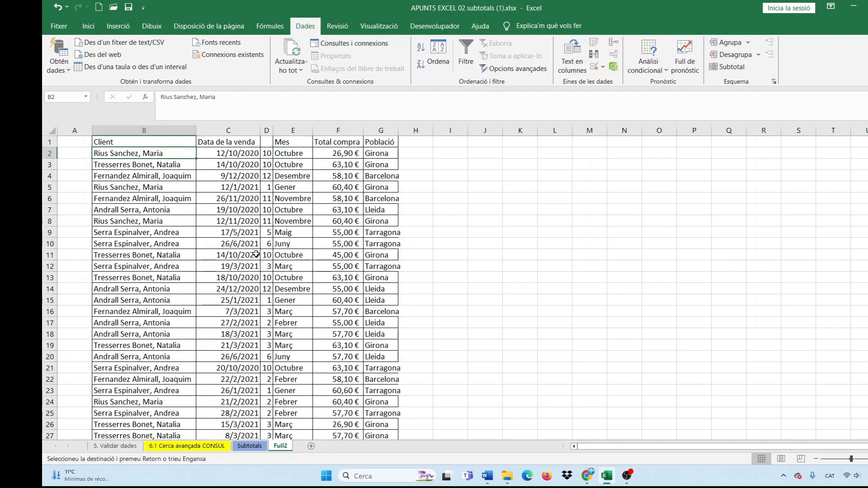
Step: Read the sorting instruction in row 4 of the Subtotals sheet and clear the pending copy selection
left_click(249, 446)
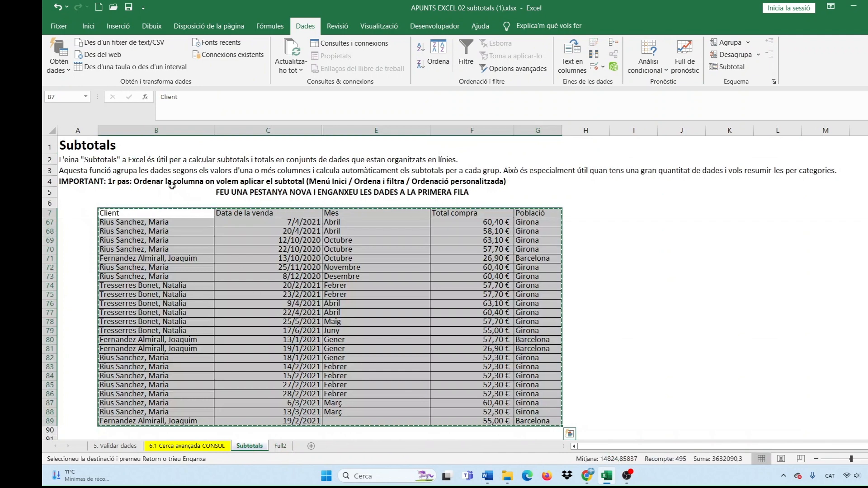
left_click(127, 183)
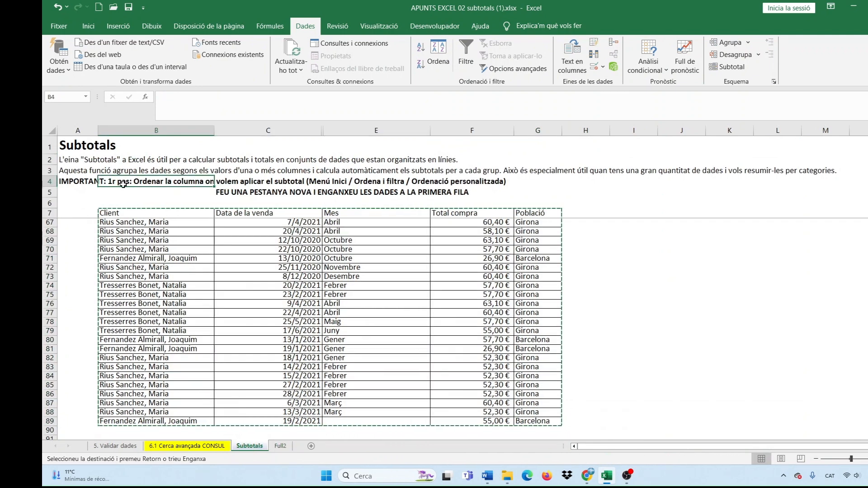
key("Escape")
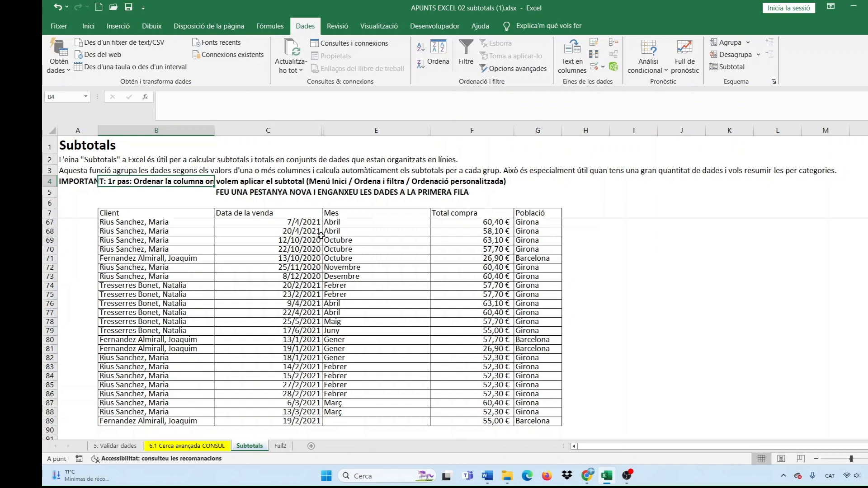
Step: Autofit columns G and E on the Full2 sheet to their contents
left_click(280, 446)
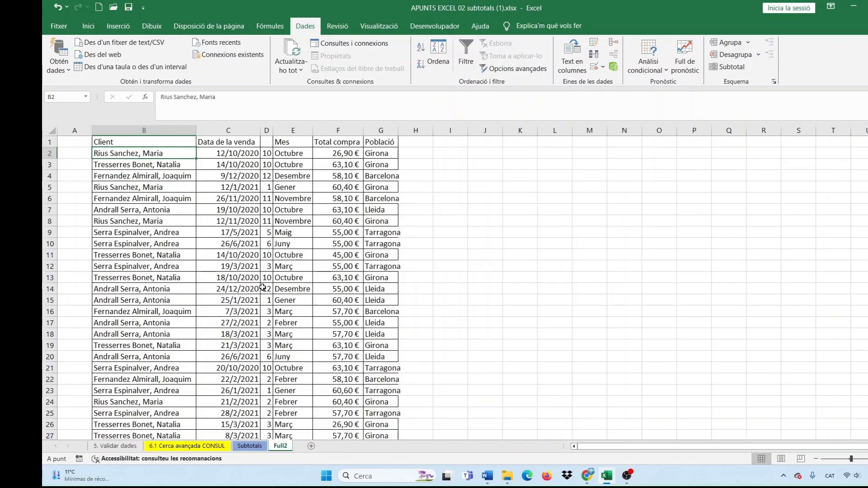
double_click(398, 130)
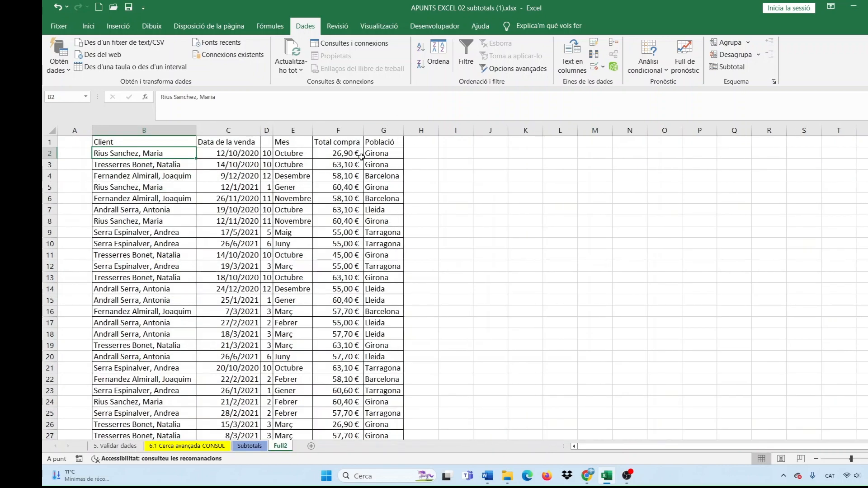
double_click(313, 131)
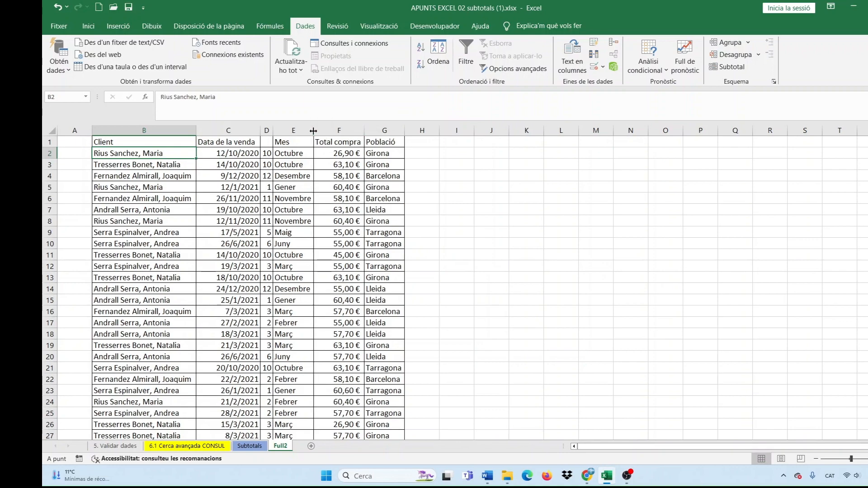
Step: Inspect the pasted table down to its last row, including the month cells in D82:E83
scroll(349, 304, "down", 7)
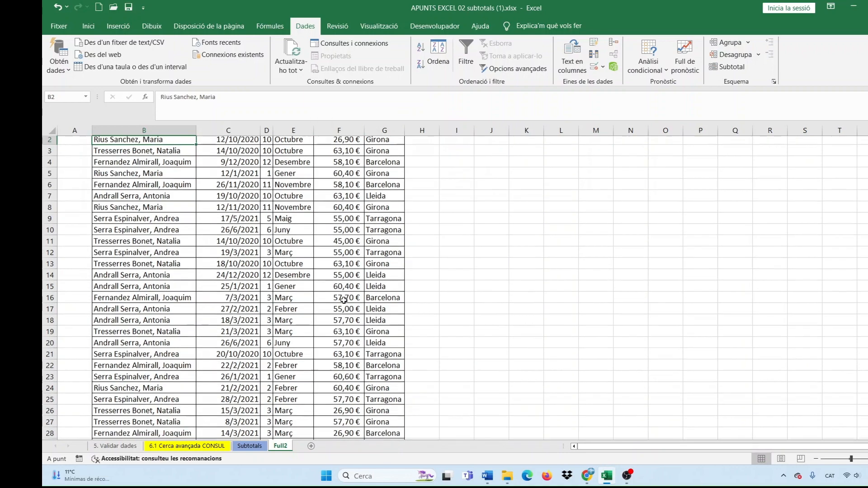
scroll(344, 300, "down", 10)
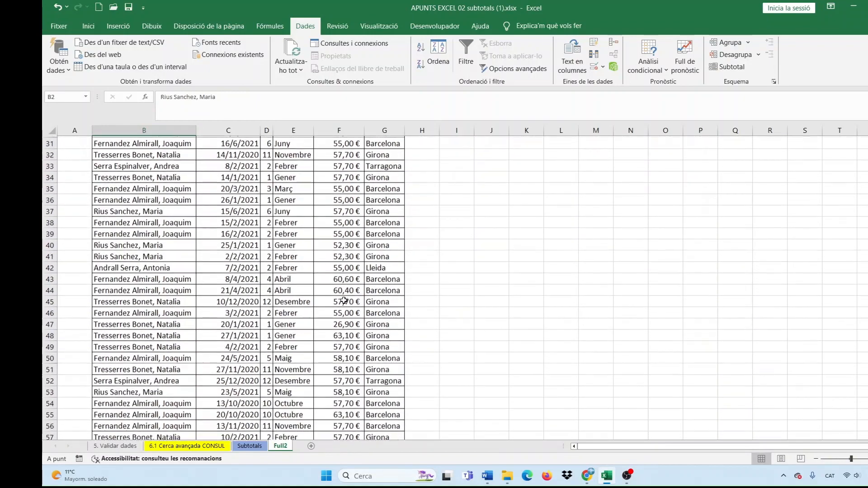
scroll(343, 300, "down", 3)
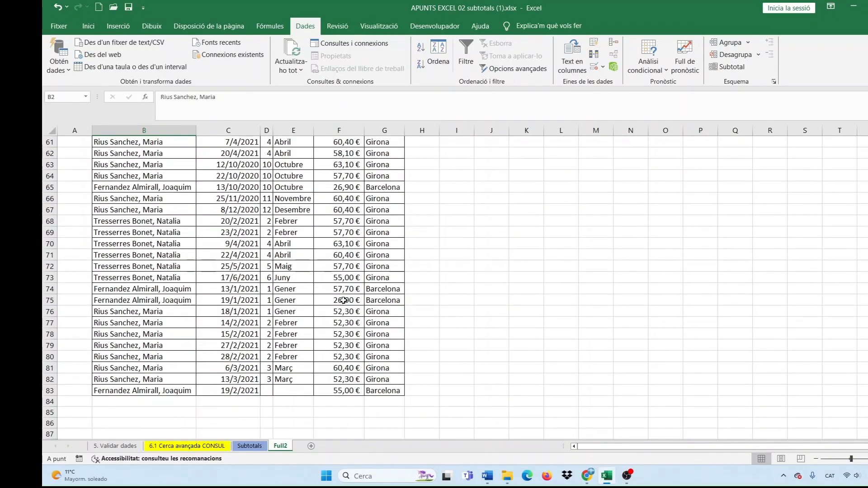
left_click_drag(267, 379, 311, 395)
left_click(299, 391)
scroll(299, 384, "up", 20)
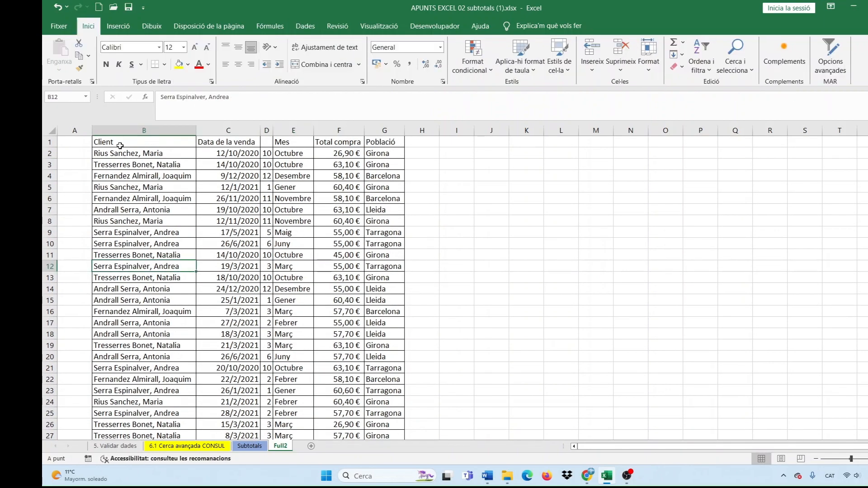
Step: Review the header cells B1:G1 and widen column D to make room for a heading
left_click(119, 146)
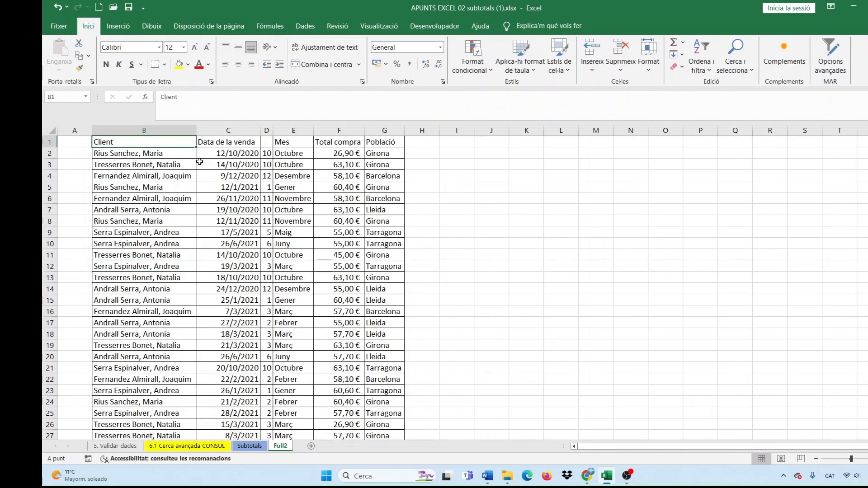
left_click(268, 142)
left_click_drag(163, 142, 374, 143)
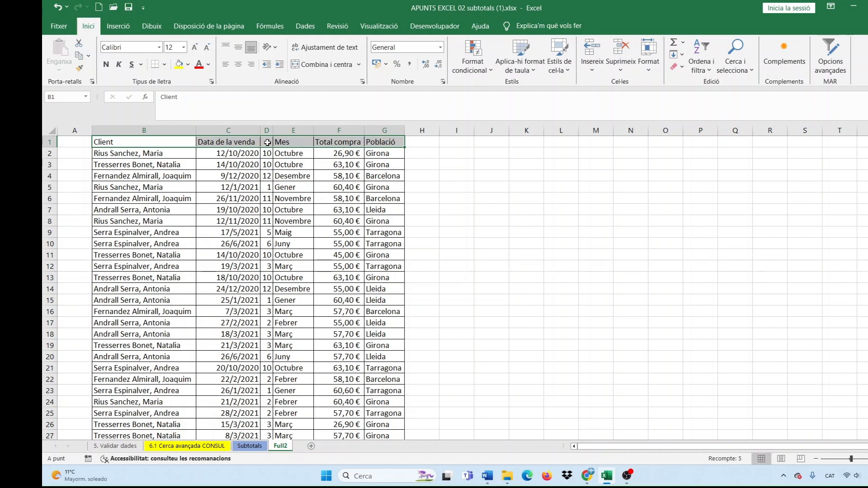
left_click(267, 142)
left_click_drag(272, 130, 295, 131)
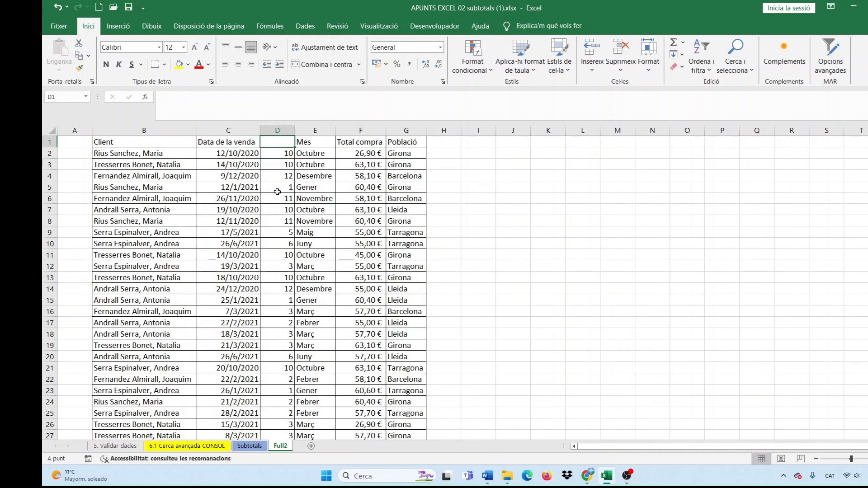
left_click(700, 63)
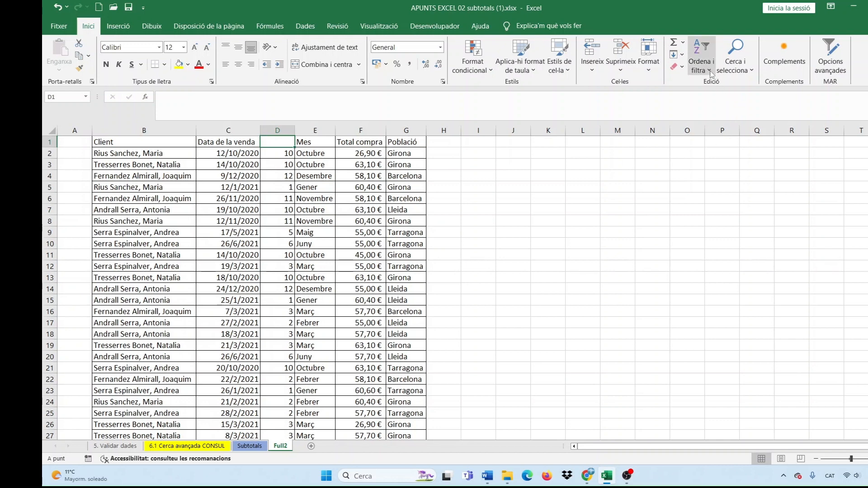
left_click(717, 109)
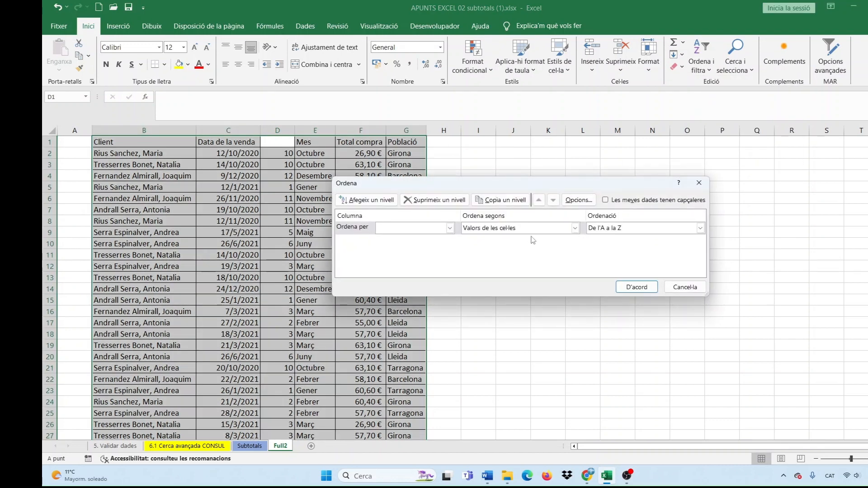
left_click(450, 228)
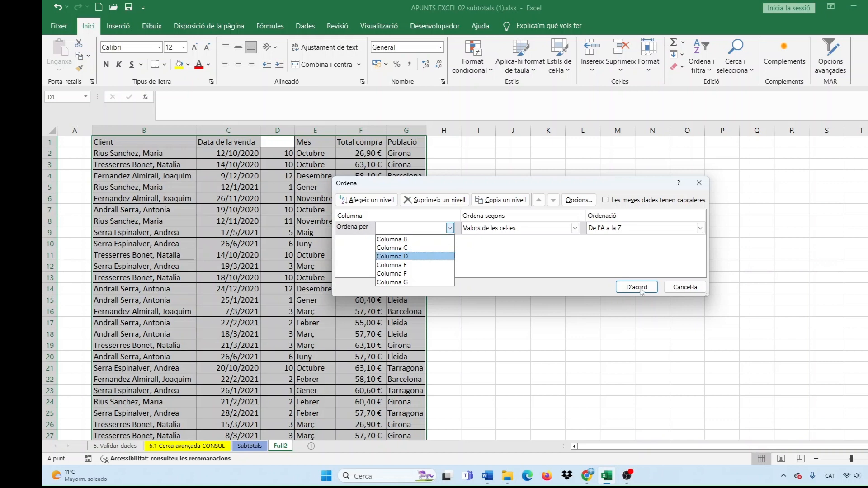
left_click(687, 291)
left_click(703, 290)
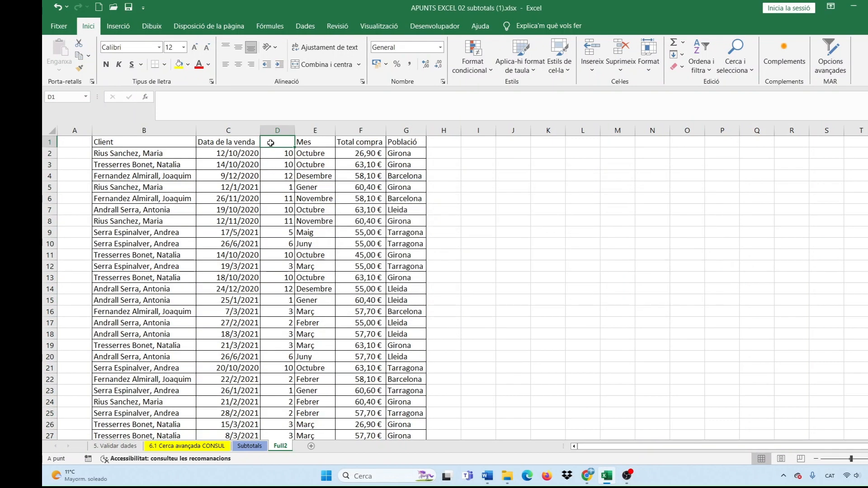
Step: Enter the heading "fórmula" in cell D1
type("f")
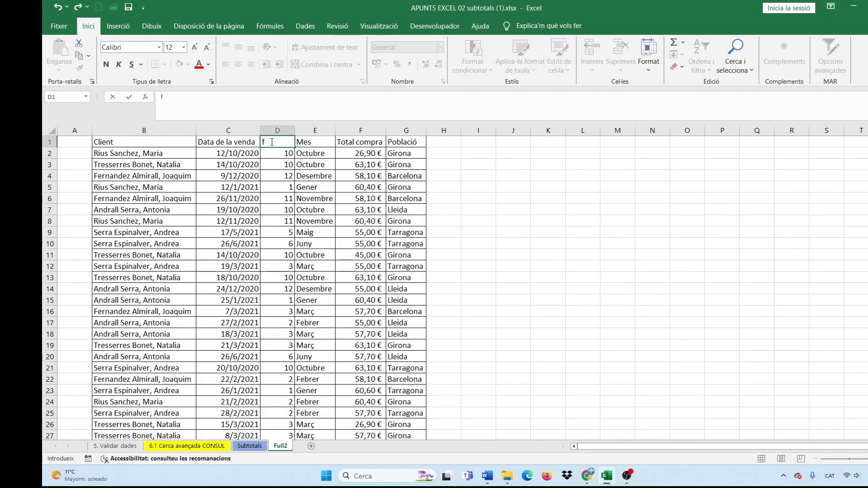
type("órmula")
key("ctrl+Return")
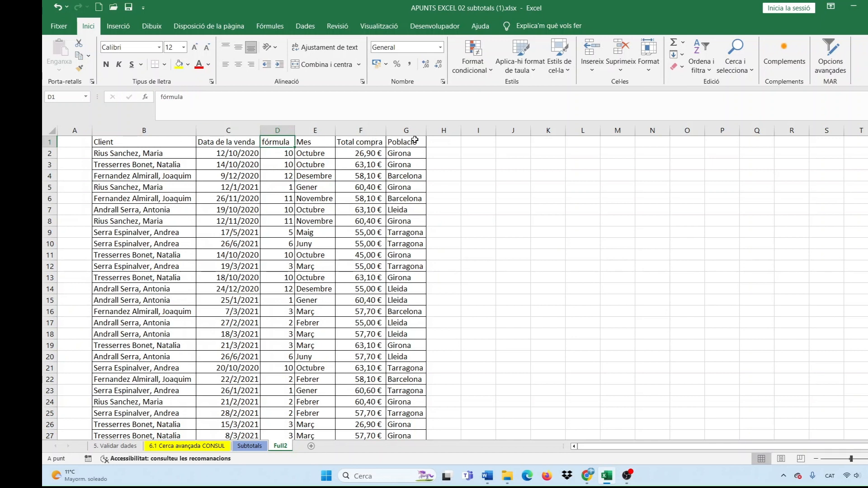
Step: Sort the sales table by the Client column on cell values, from A to Z
left_click(701, 65)
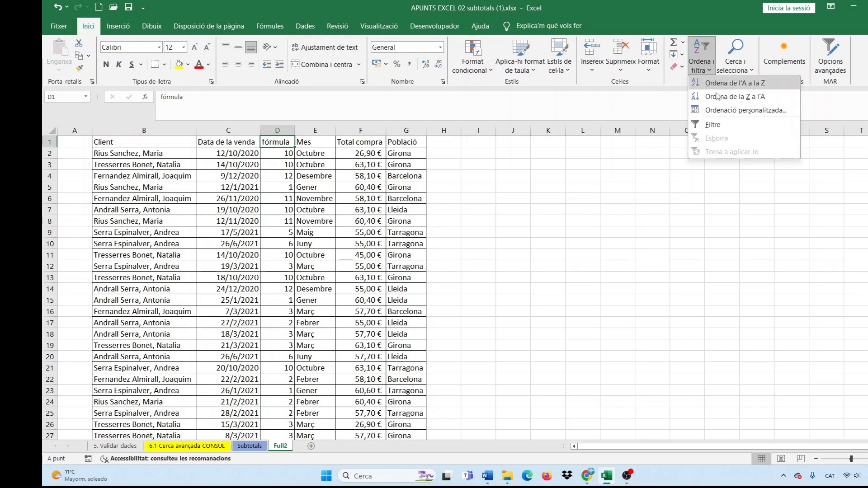
left_click(723, 111)
left_click(449, 229)
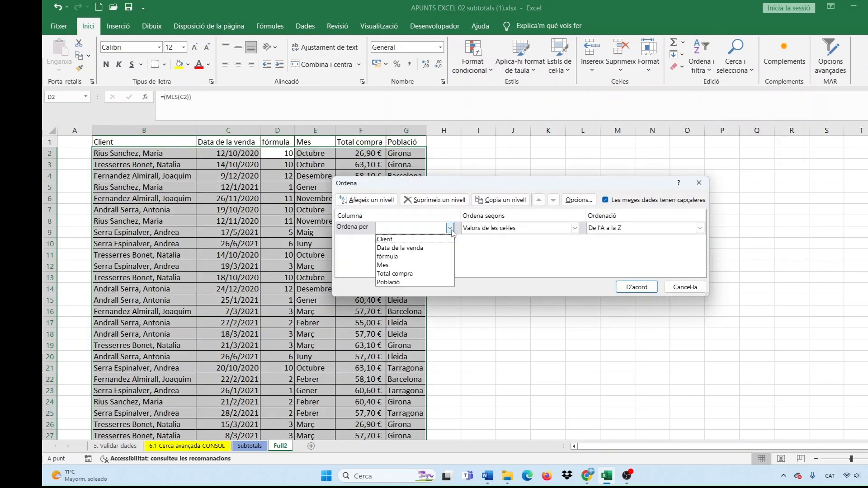
left_click(390, 240)
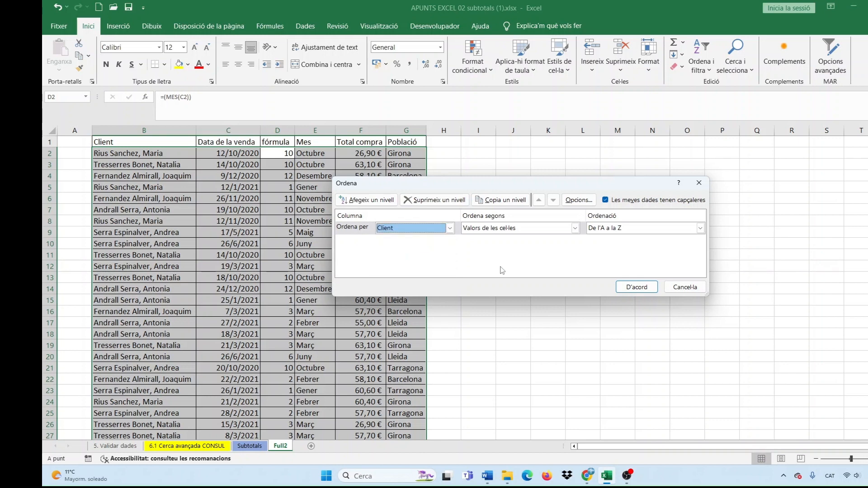
left_click(638, 289)
left_click(141, 154)
left_click(130, 229)
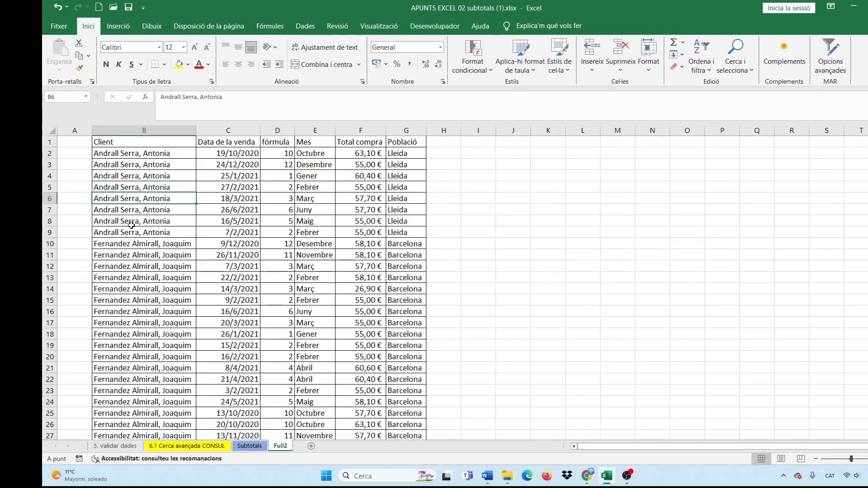
Step: Make the header cells B1:G1 bold and fill them with yellow
left_click_drag(131, 142, 403, 142)
left_click(106, 64)
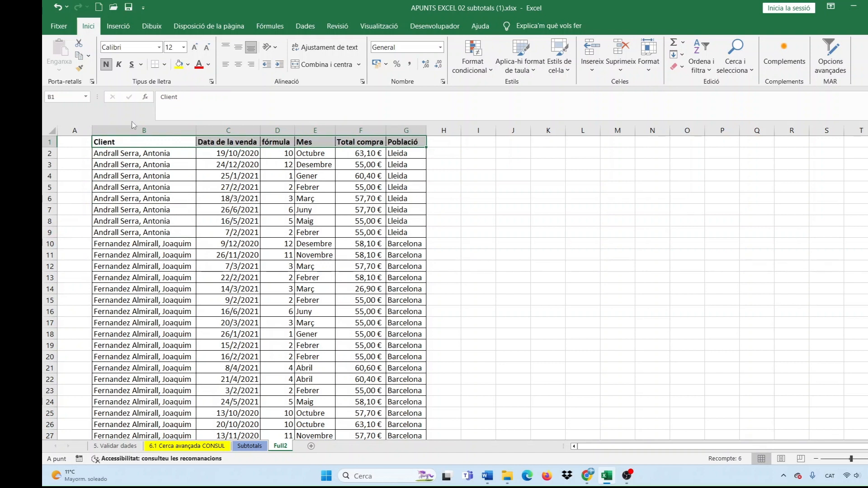
left_click(179, 64)
left_click(147, 164)
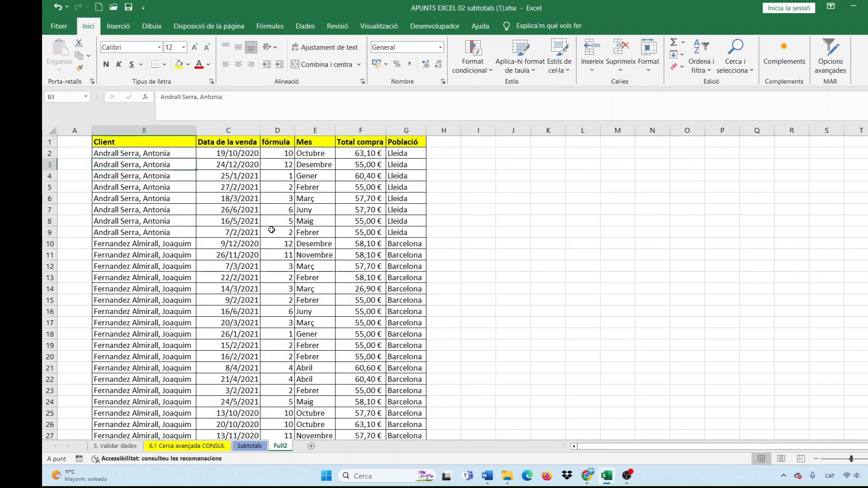
Step: Look over the sorted table and hide column D with the "fórmula" heading
left_click(139, 213)
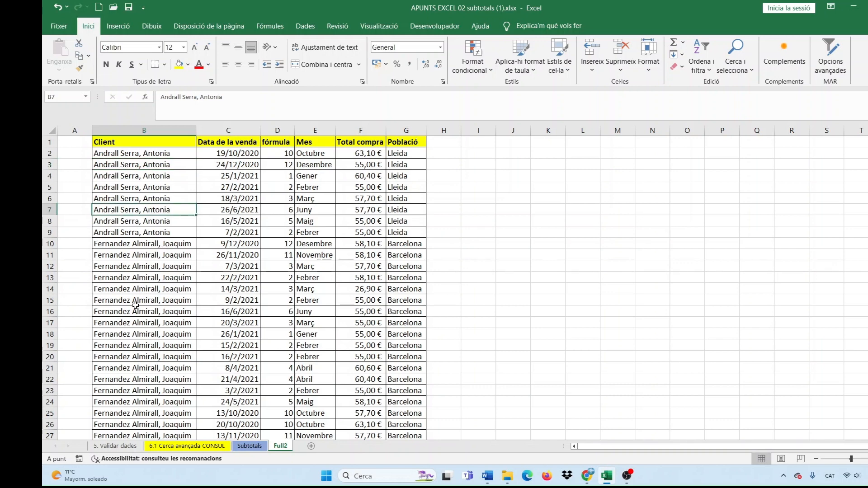
scroll(135, 306, "down", 14)
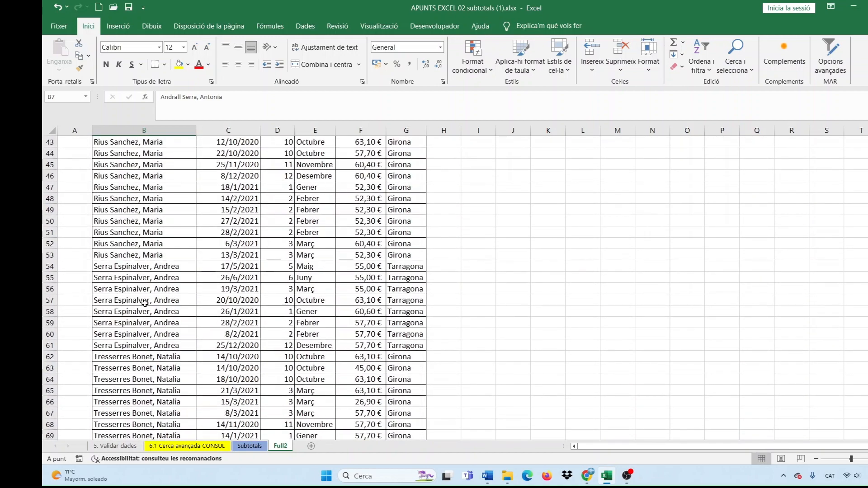
scroll(145, 303, "up", 14)
left_click(247, 223)
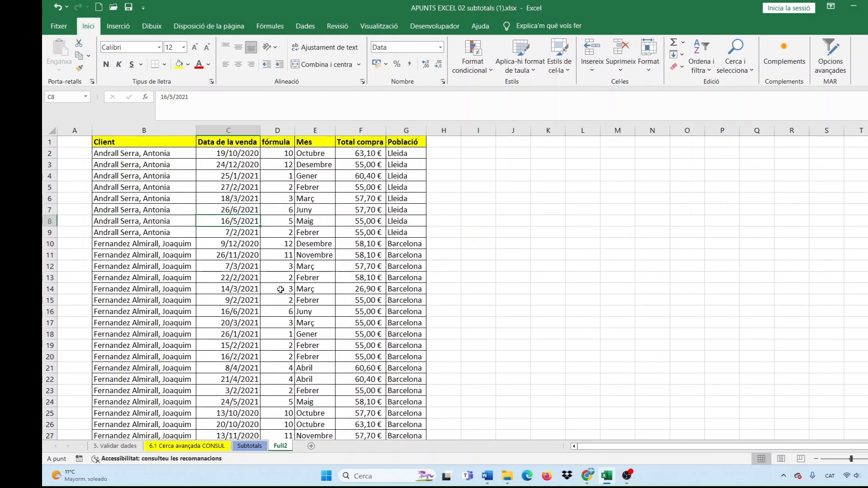
left_click(277, 129)
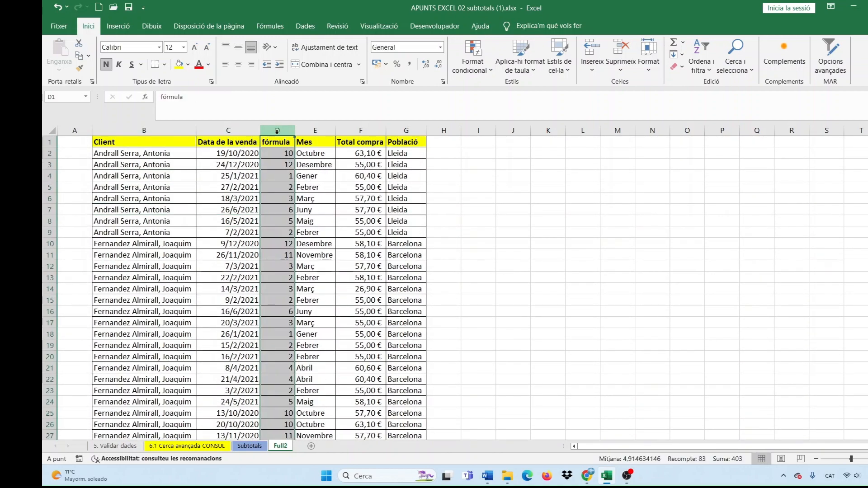
right_click(277, 131)
left_click(296, 297)
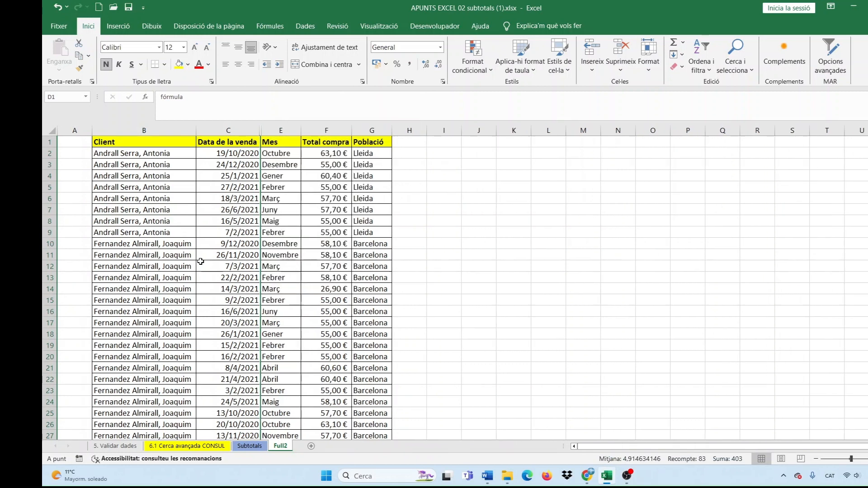
left_click(161, 264)
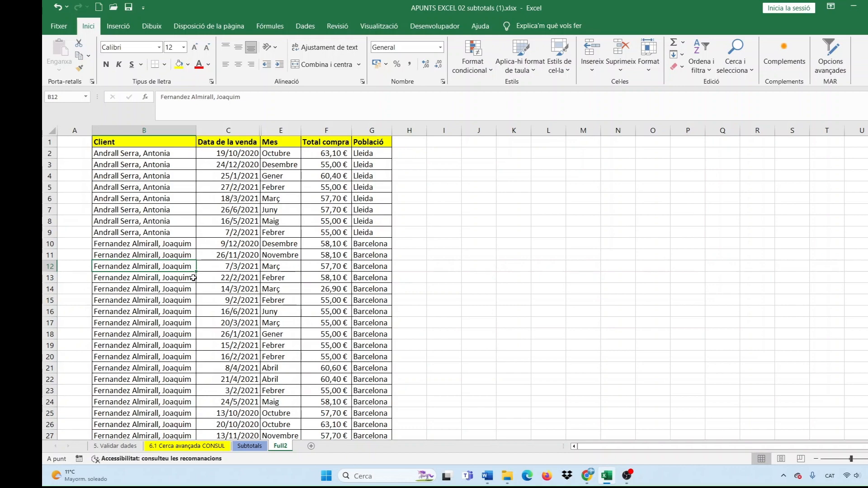
Step: Add subtotals to the table at each change in Client, using Suma on Total compra only, with Població unticked
scroll(193, 277, "down", 18)
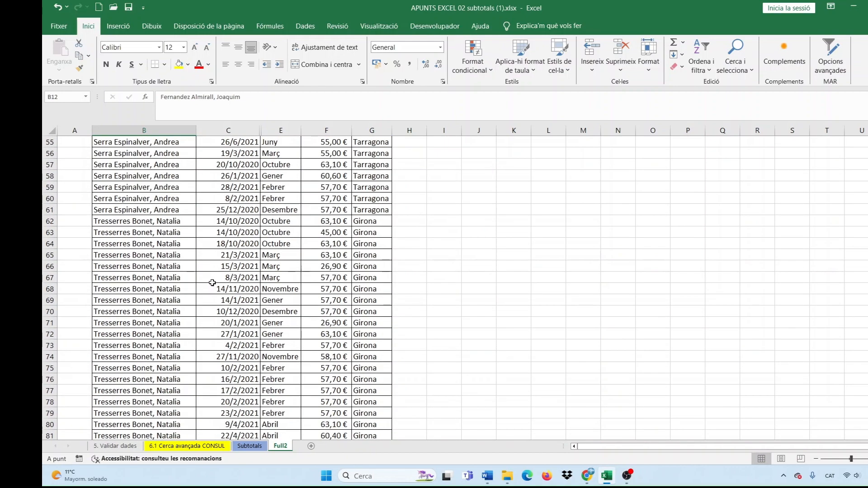
scroll(212, 282, "down", 3)
scroll(270, 313, "up", 16)
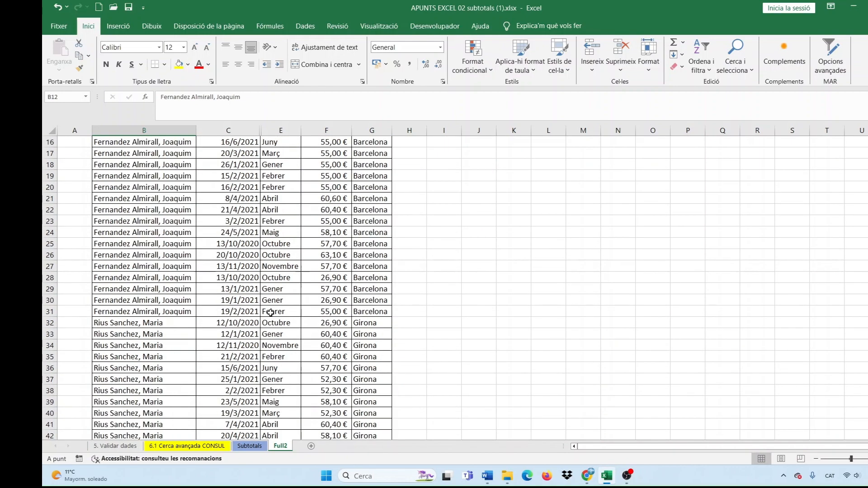
scroll(270, 312, "up", 5)
left_click(280, 289)
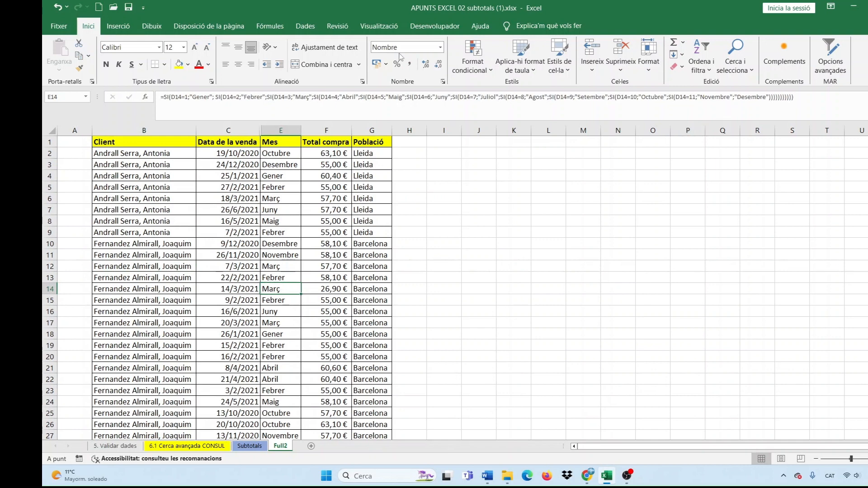
left_click(306, 26)
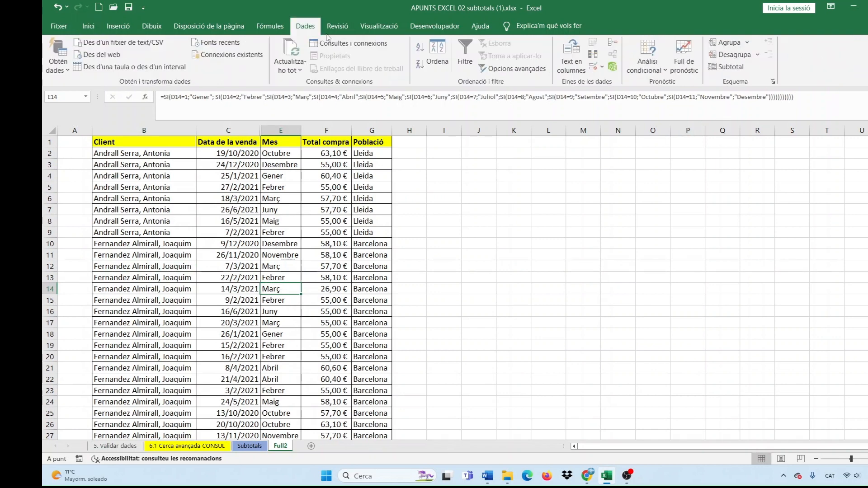
left_click(736, 71)
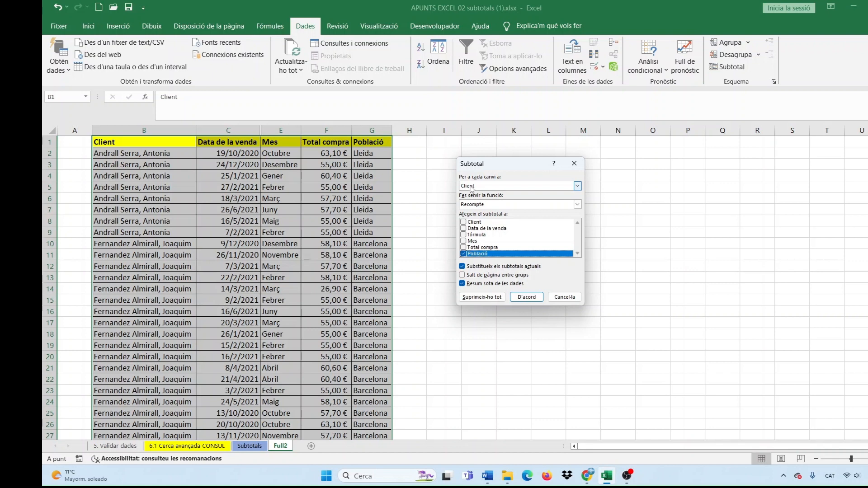
left_click(492, 208)
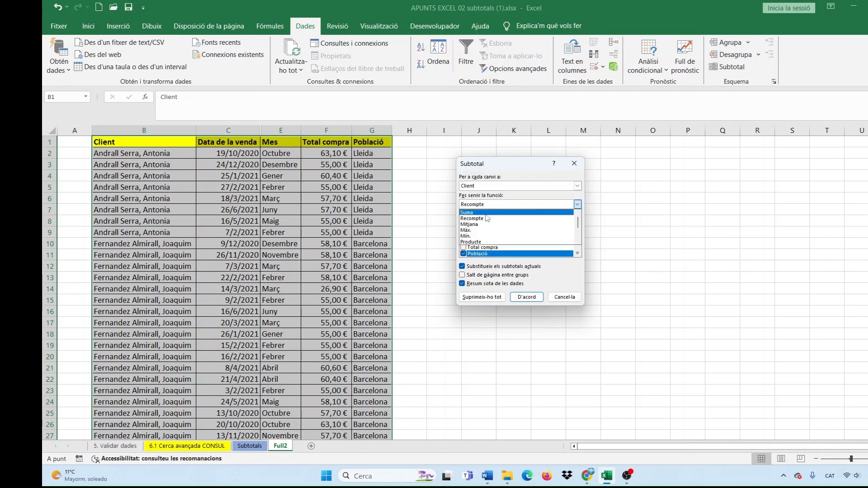
left_click(470, 212)
left_click(463, 248)
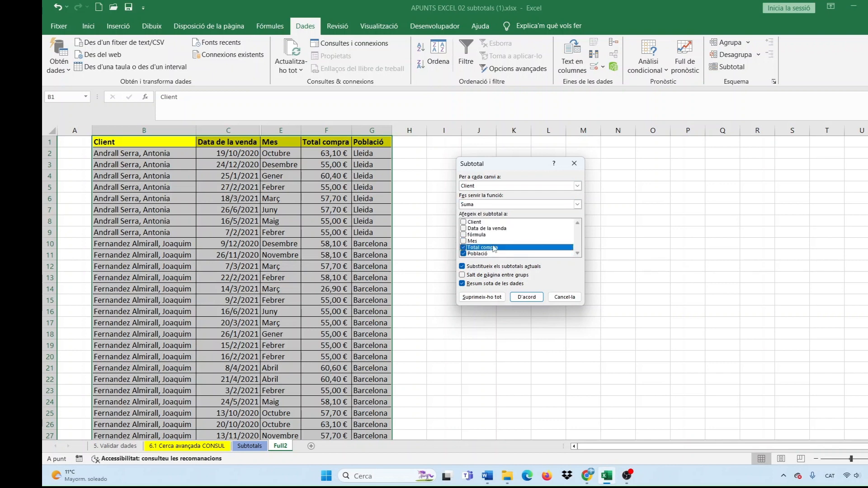
left_click(464, 254)
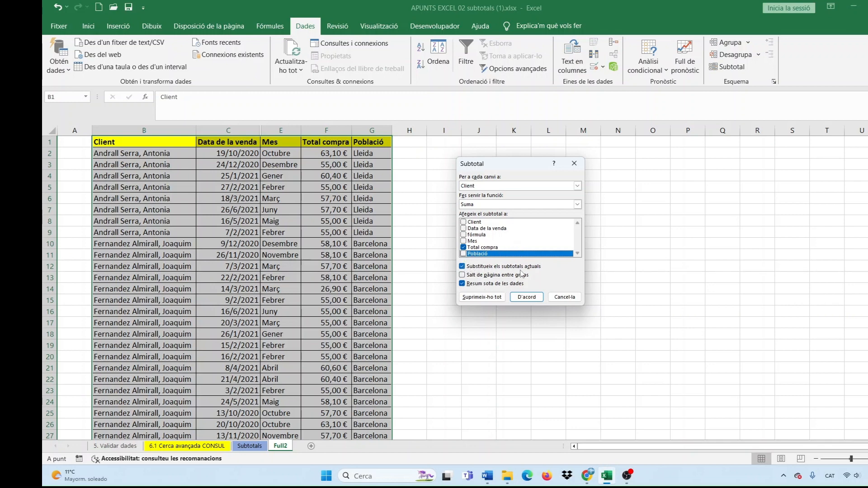
left_click(527, 297)
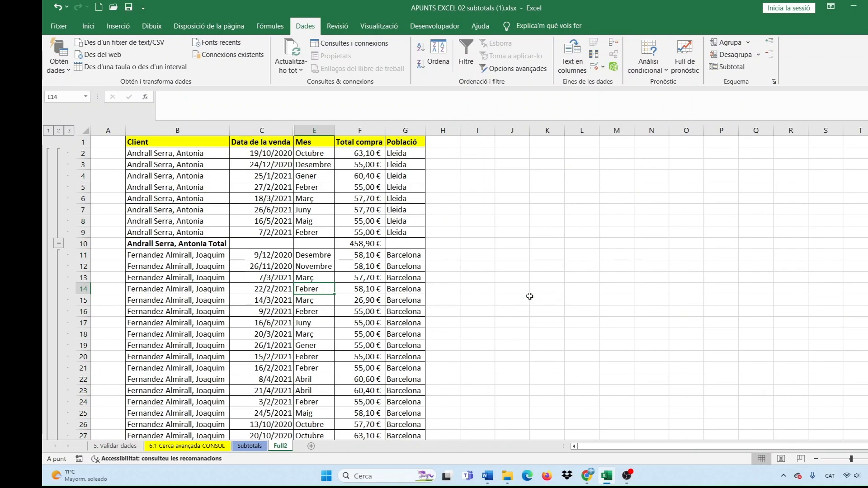
Step: View the outline at level 1, level 2 and level 3 to compare the grand total, client totals and full detail
left_click(48, 131)
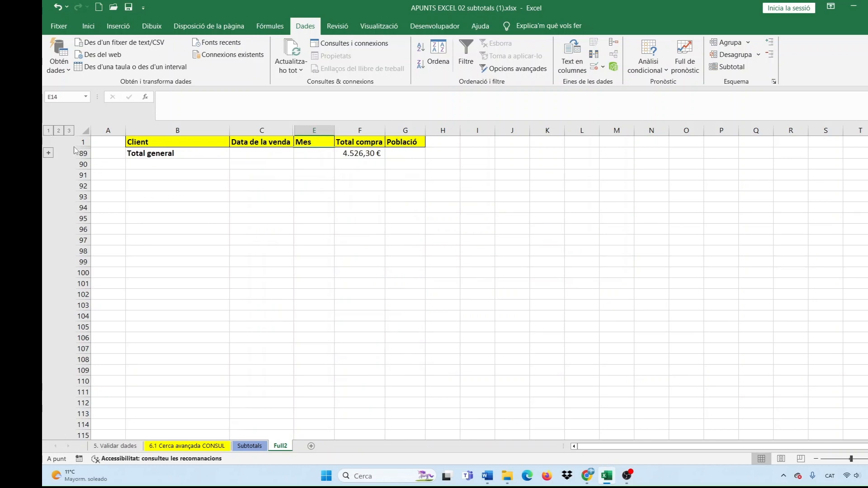
left_click(59, 130)
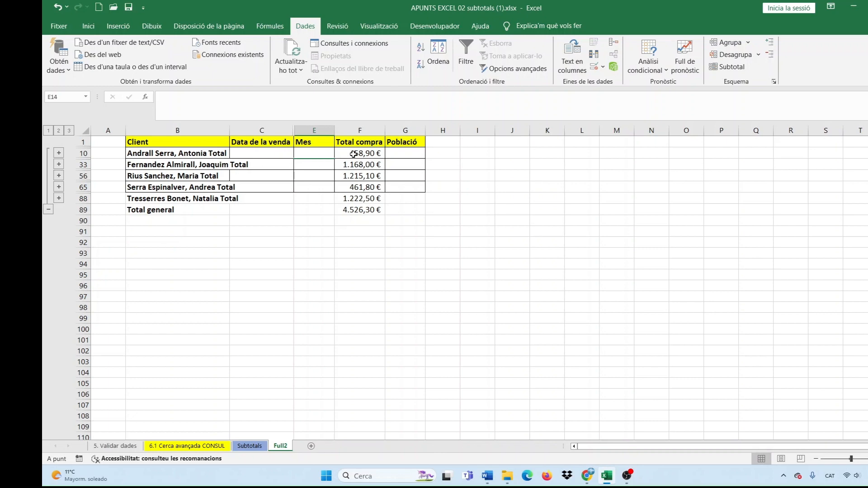
left_click(69, 131)
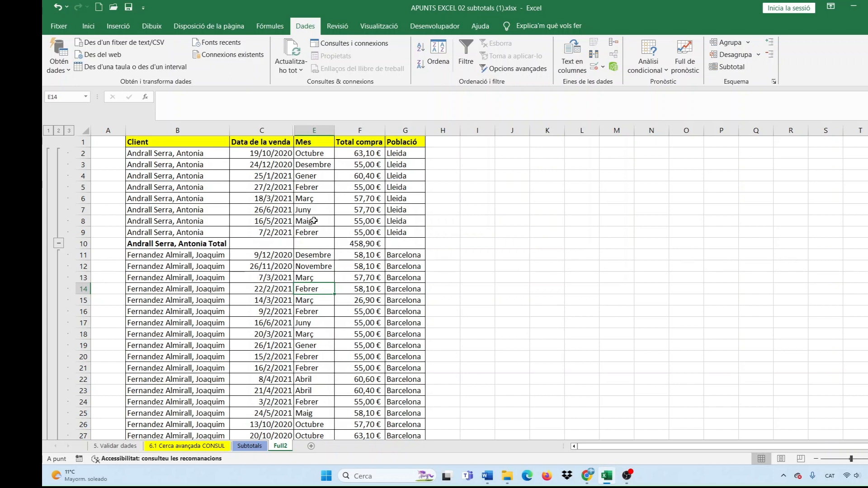
left_click(198, 246)
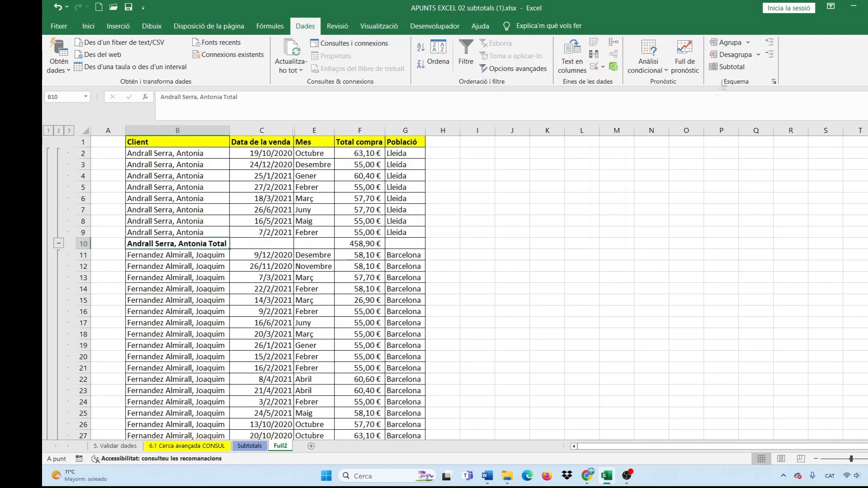
Step: Add a second subtotal per Client using Recompte on Total compra, with the option to replace current subtotals unticked
left_click(724, 68)
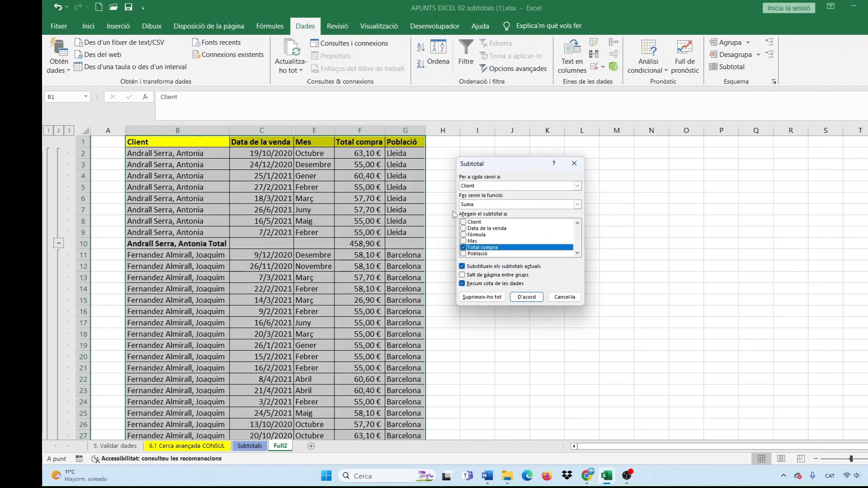
left_click(465, 269)
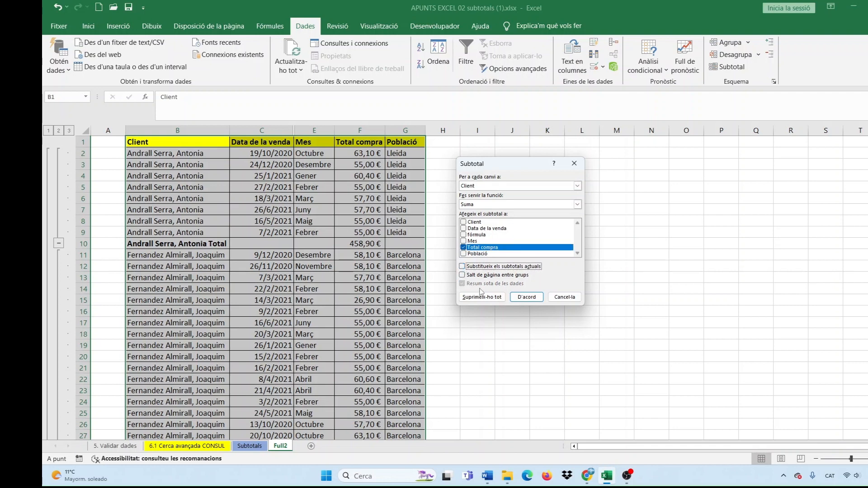
left_click(463, 267)
left_click(463, 267)
left_click(578, 204)
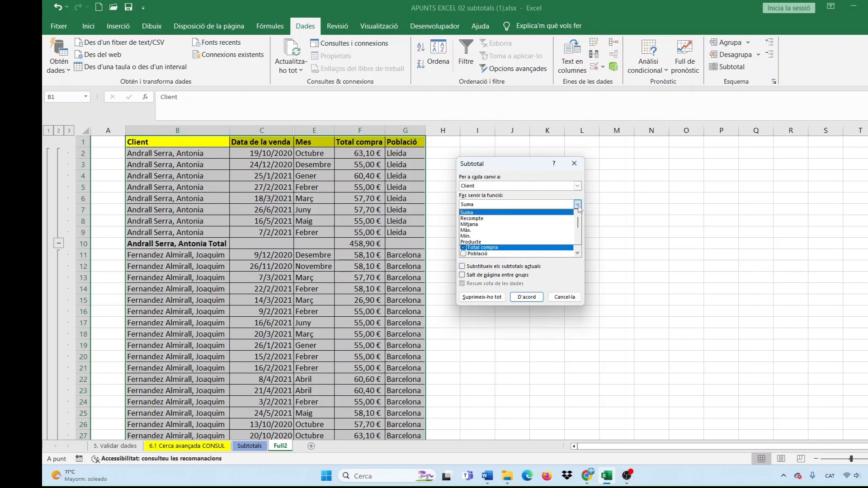
left_click(570, 219)
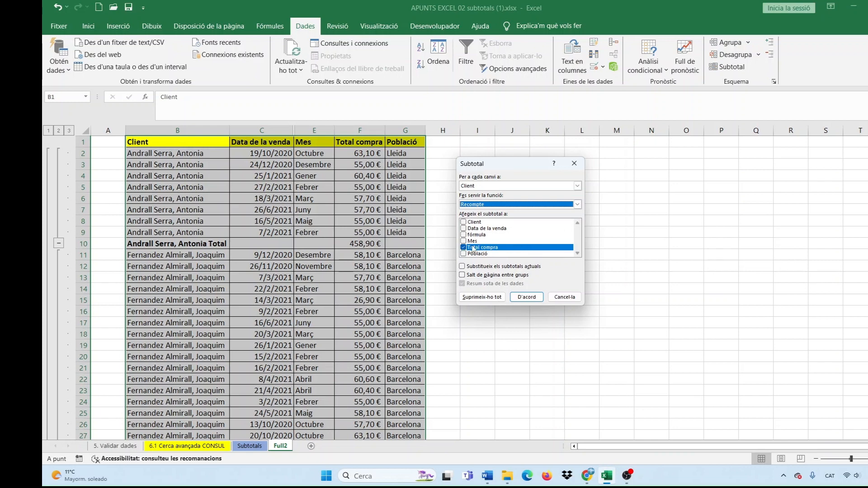
left_click(526, 297)
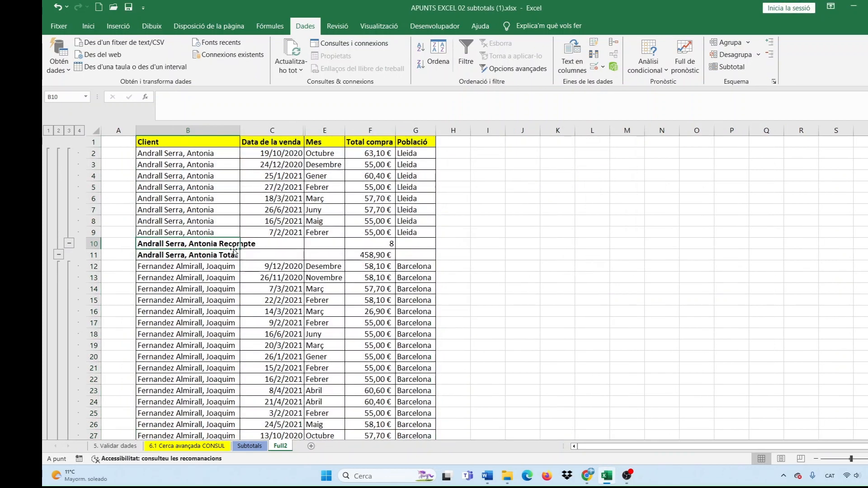
Step: Check the count subtotals in F10 and F34 against the selected Total compra values in F2:F9 and F12:F33
left_click(372, 244)
scroll(378, 260, "down", 3)
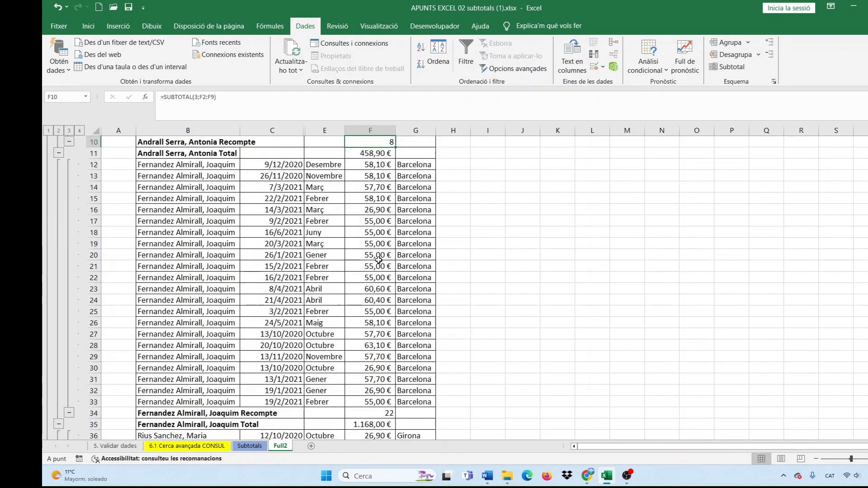
scroll(379, 260, "down", 1)
left_click(371, 380)
scroll(423, 382, "up", 2)
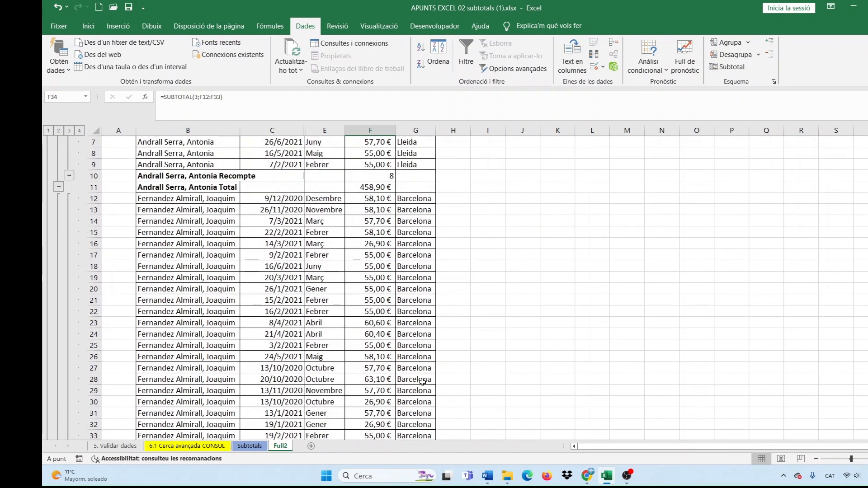
scroll(423, 382, "up", 2)
left_click_drag(372, 153, 382, 232)
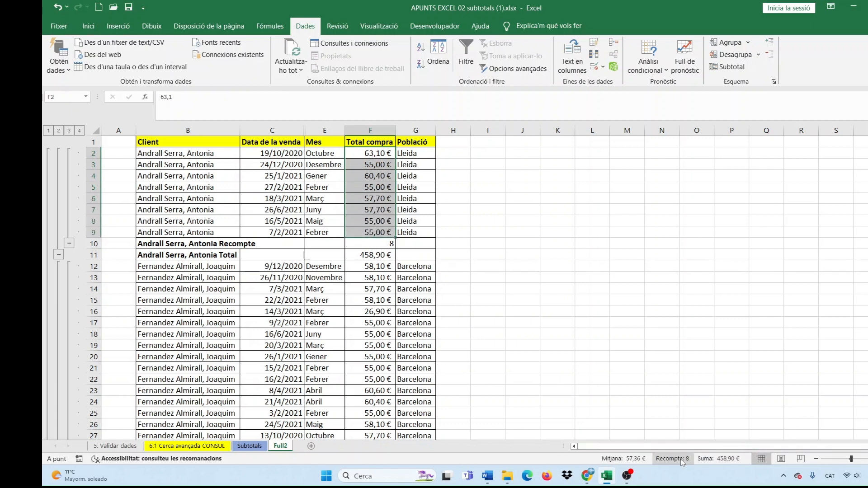
mouse_move(376, 266)
left_mouse_down()
mouse_move(378, 440)
mouse_move(376, 279)
left_mouse_up()
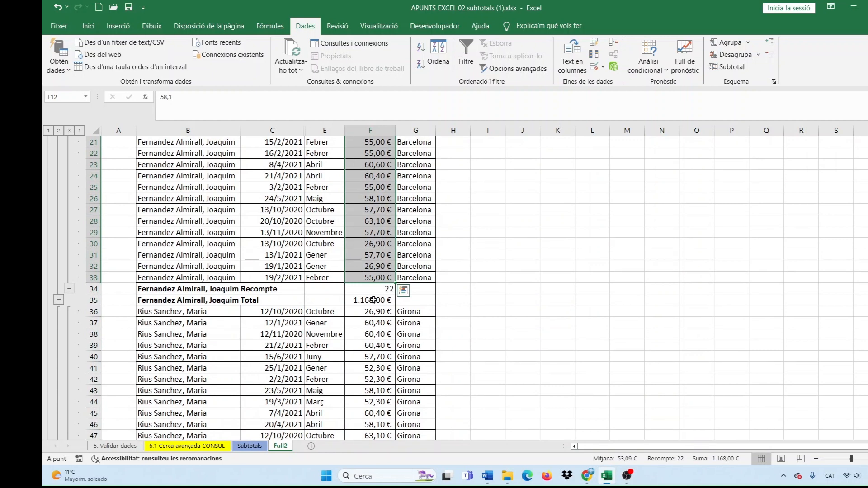
scroll(379, 303, "up", 7)
left_click(370, 210)
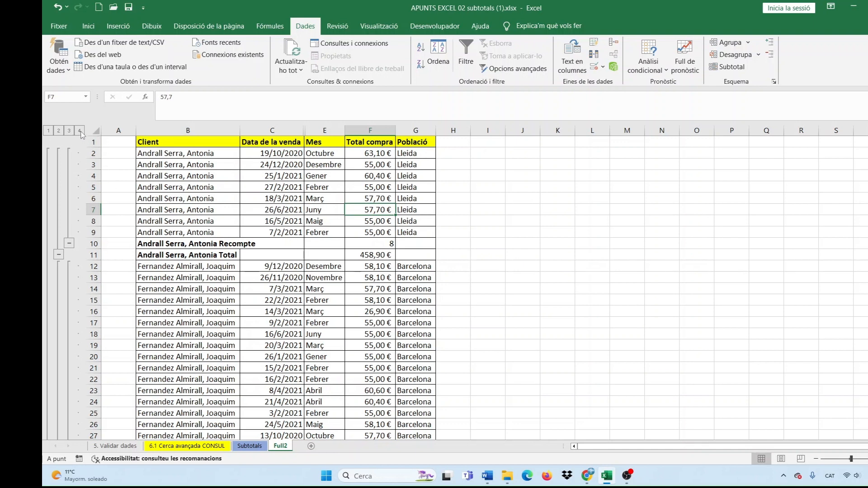
Step: View the outline at levels 1, 2, 3 and 4 to compare the general, client total and client count rows with full detail
left_click(48, 131)
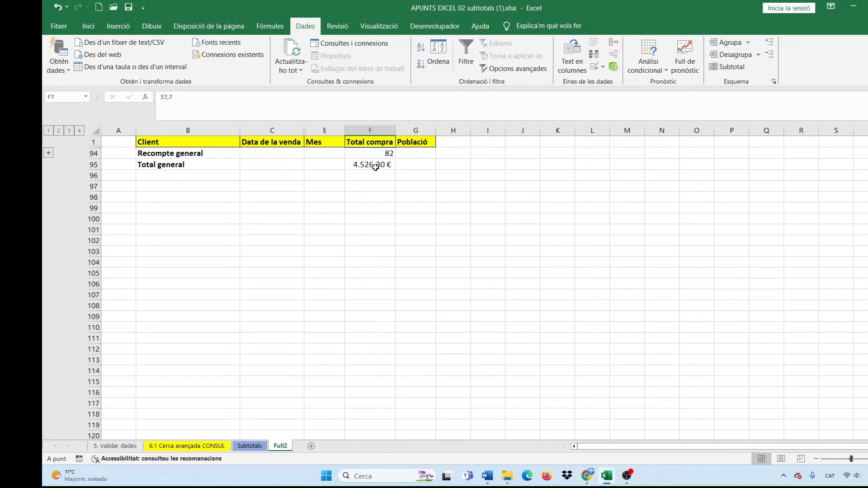
left_click(59, 131)
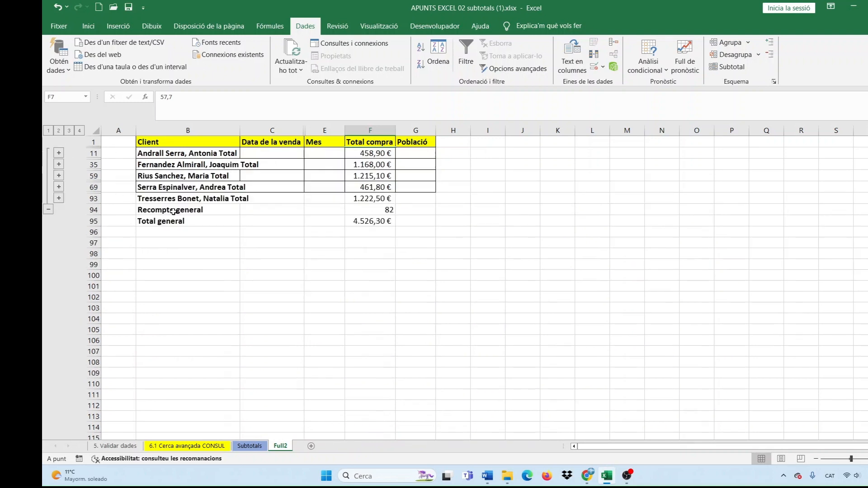
left_click(69, 131)
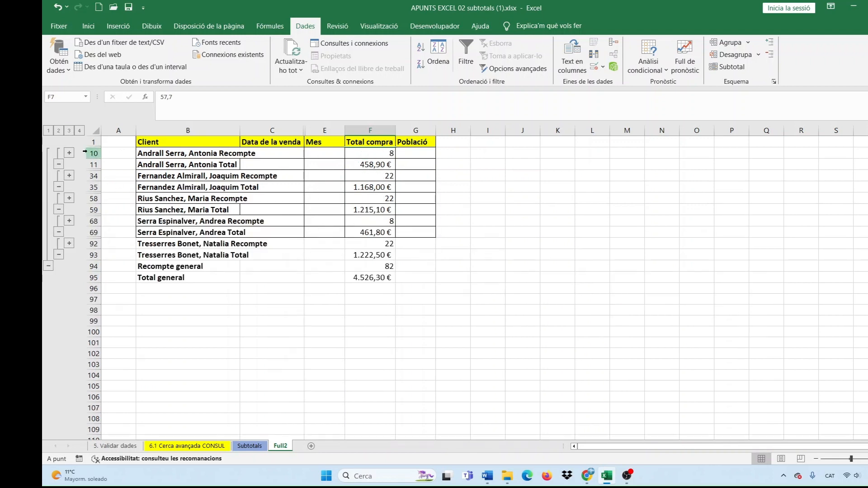
left_click(79, 130)
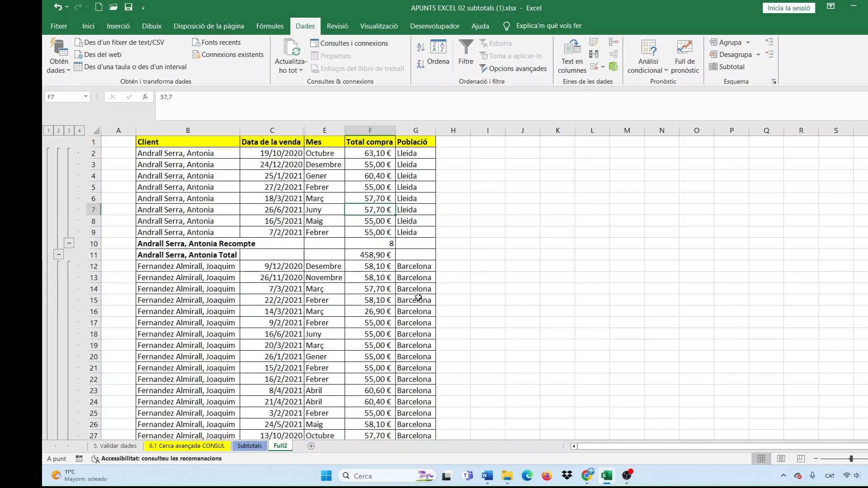
Step: Remove all subtotals from the client sales table
left_click(223, 299)
left_click(728, 67)
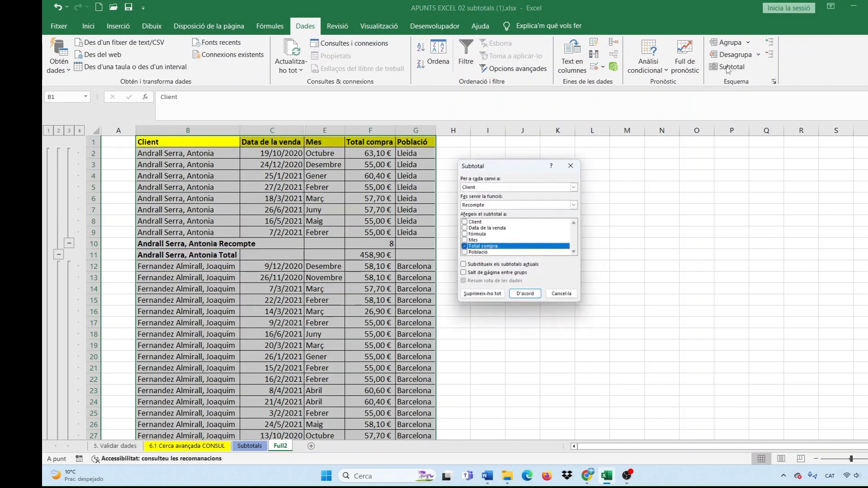
left_click(481, 297)
left_click(149, 253)
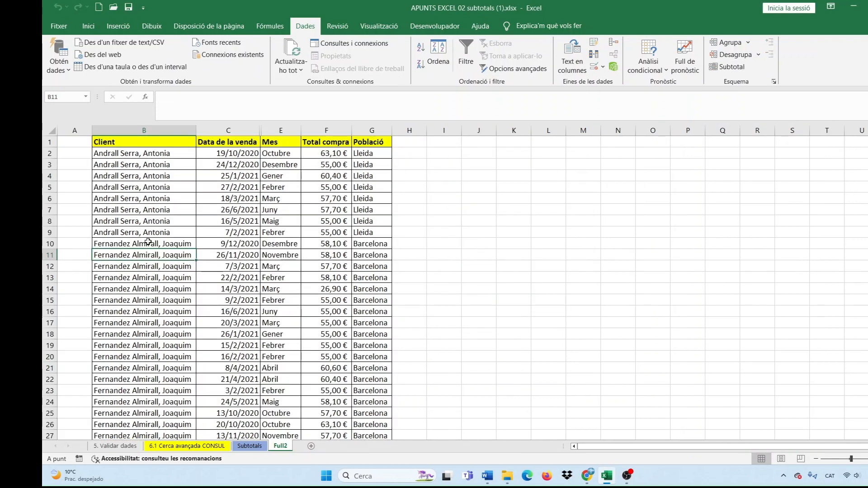
left_click(141, 207)
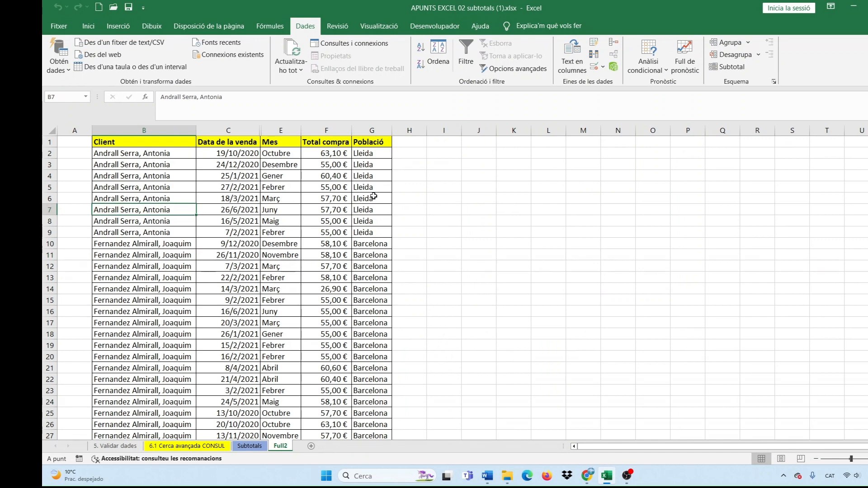
Step: Sort the sales table by Mes on cell values from A to Z using a custom sort
scroll(379, 294, "down", 7)
scroll(374, 301, "up", 4)
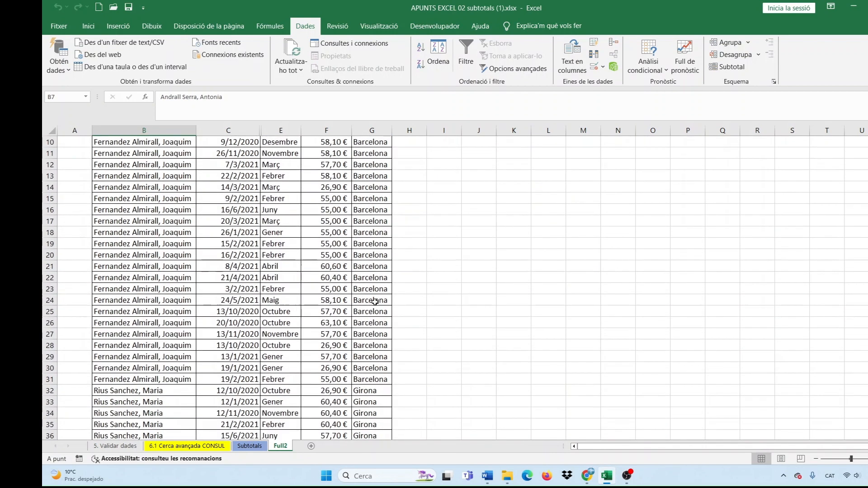
scroll(375, 302, "up", 1)
left_click(267, 210)
scroll(281, 192, "up", 2)
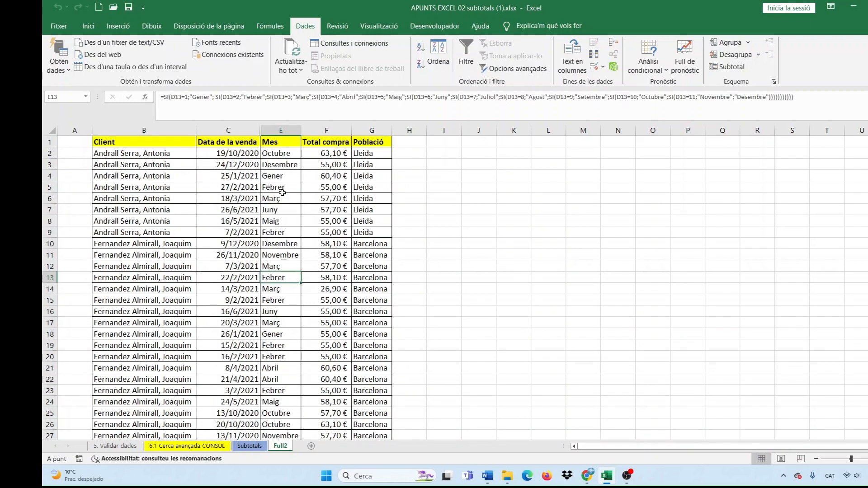
left_click(271, 154)
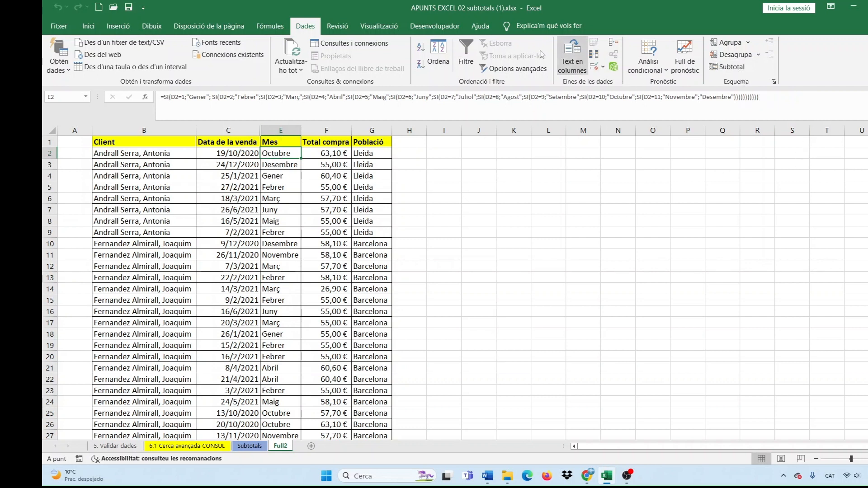
left_click(88, 25)
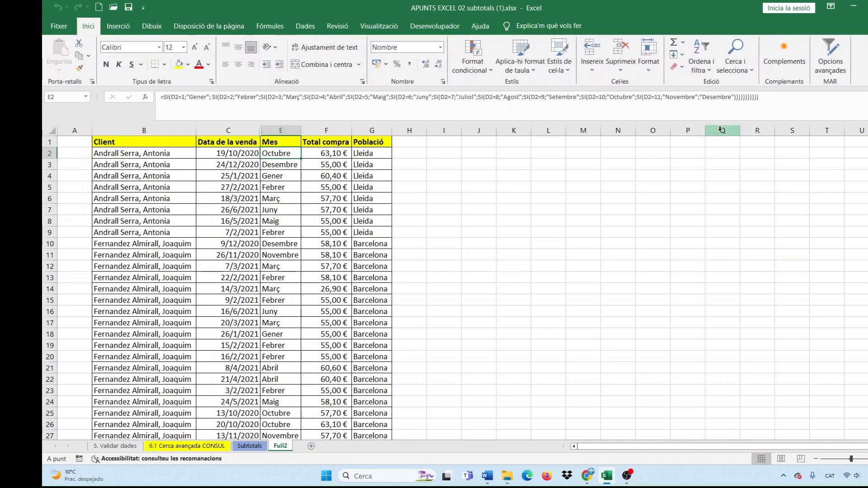
left_click(701, 58)
left_click(713, 111)
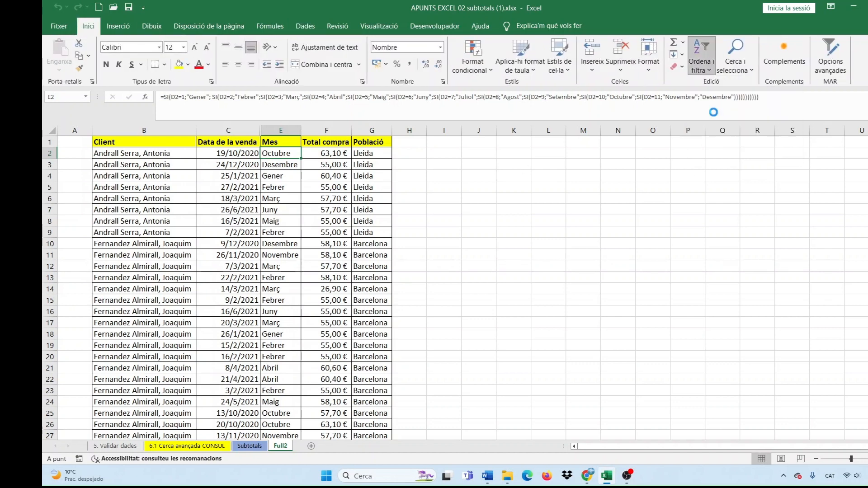
left_click(450, 227)
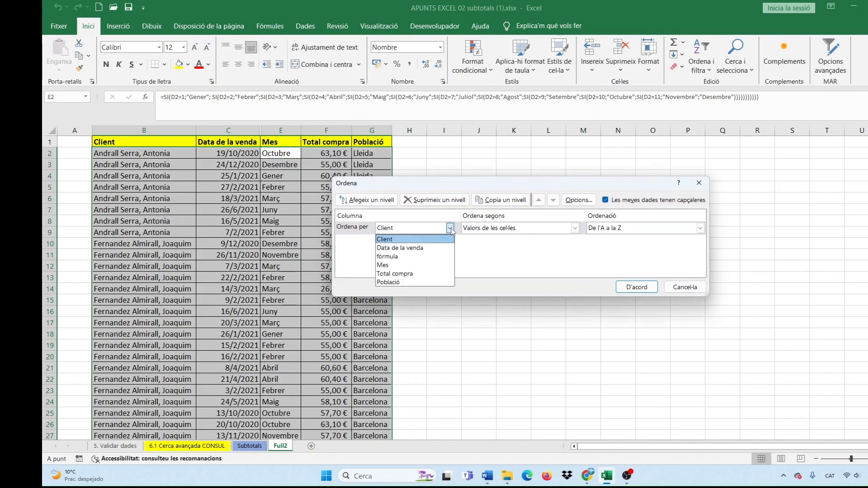
left_click(425, 266)
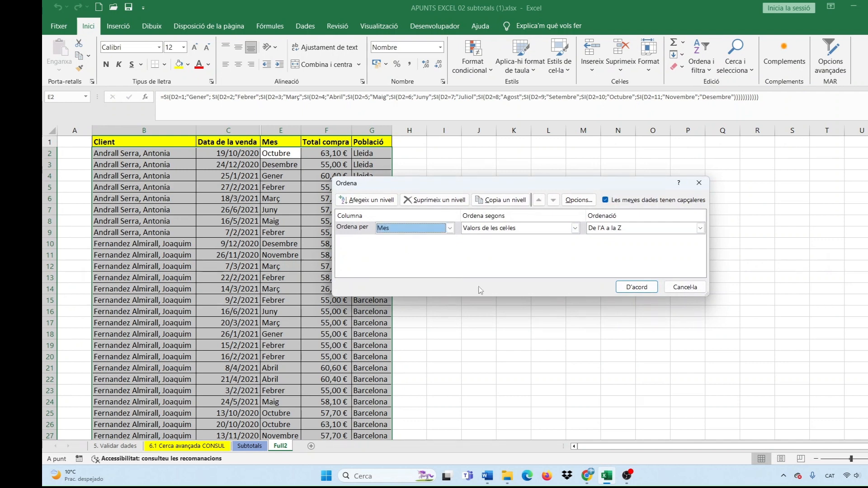
left_click(635, 287)
scroll(288, 269, "down", 12)
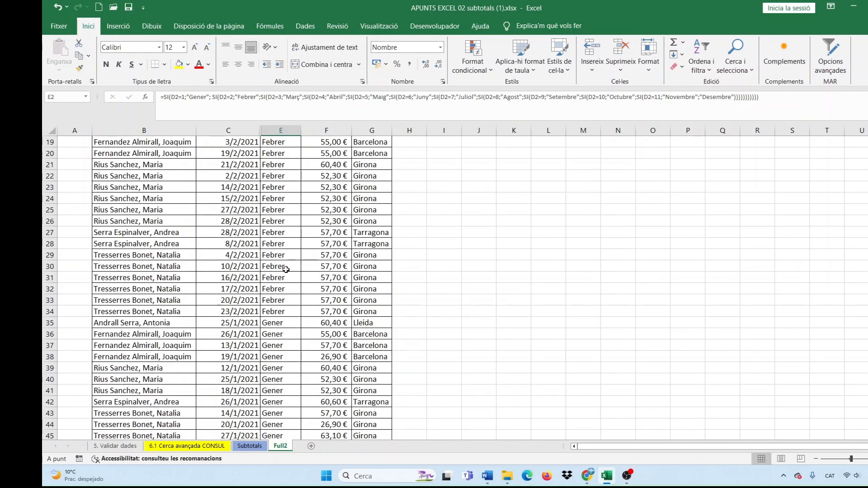
scroll(288, 269, "up", 12)
Step: Add subtotals to the table at each change in Mes, using Suma on Total compra, and look through the monthly totals
left_click(273, 200)
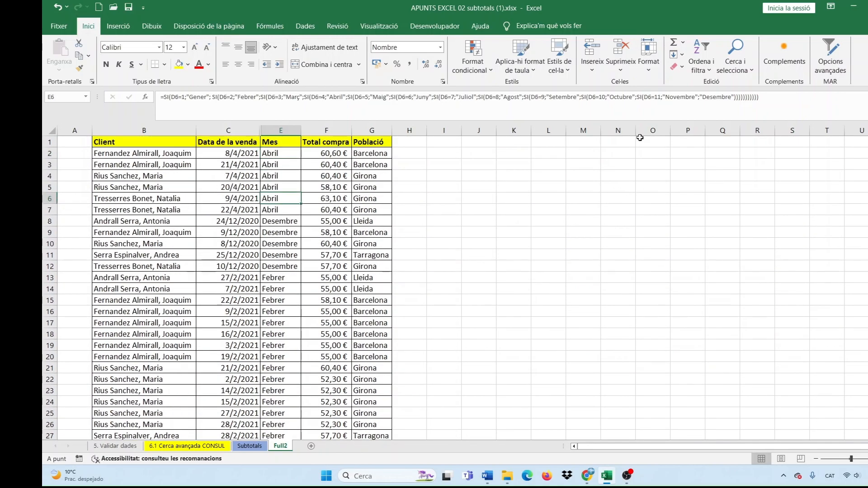
left_click(307, 27)
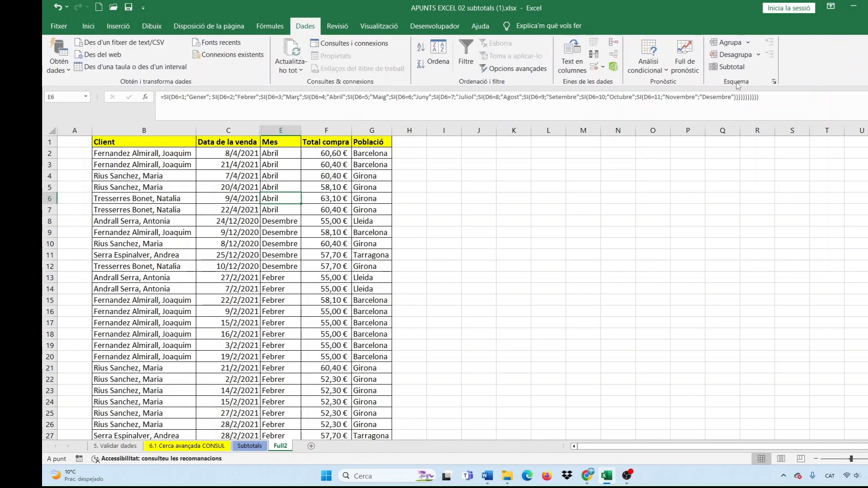
left_click(729, 67)
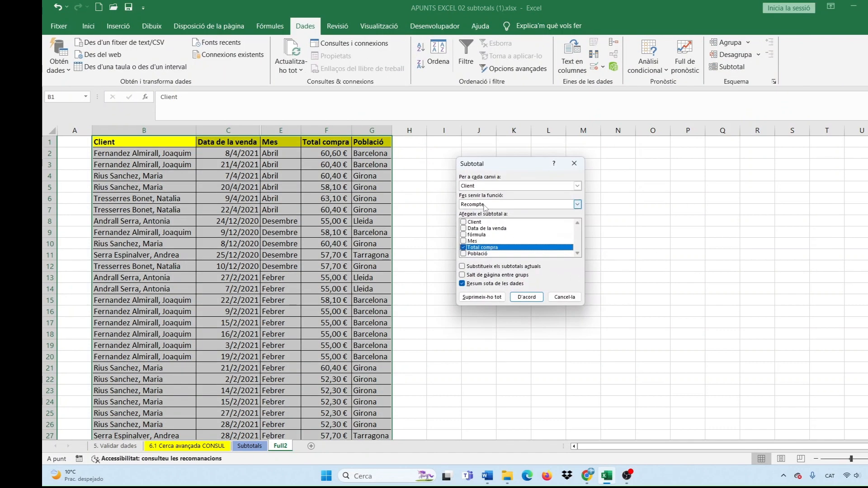
left_click(483, 189)
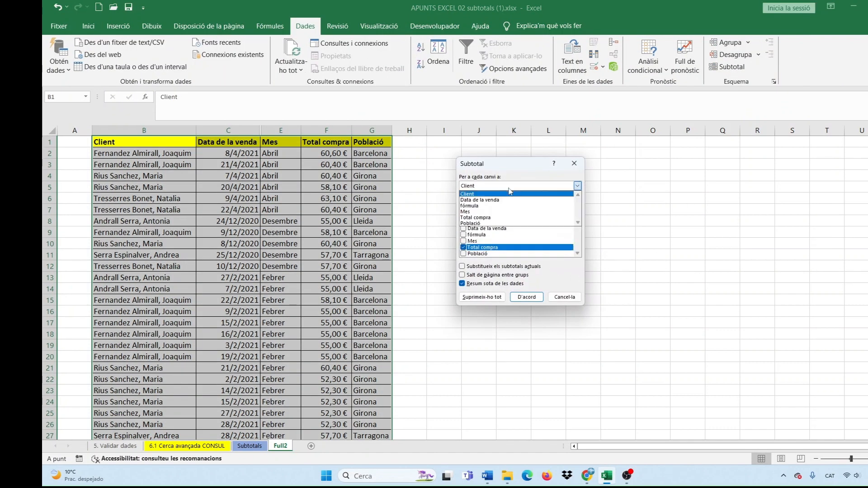
left_click(503, 213)
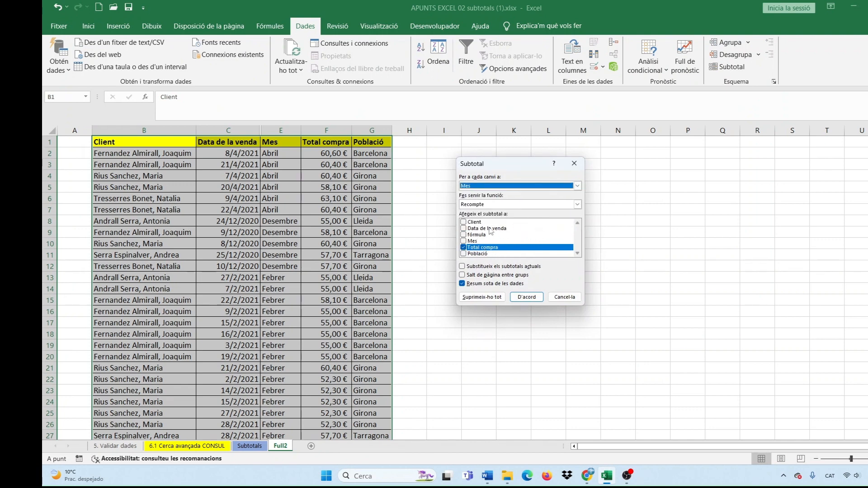
left_click(577, 204)
left_click(485, 211)
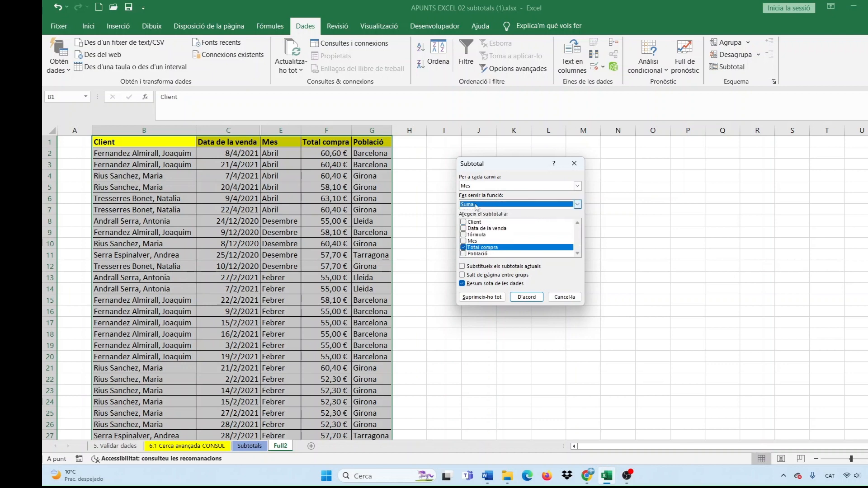
left_click(578, 204)
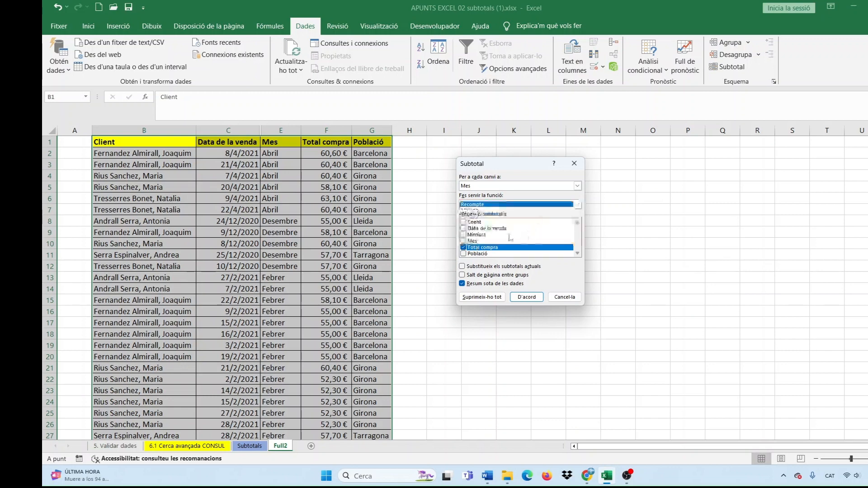
left_click(482, 219)
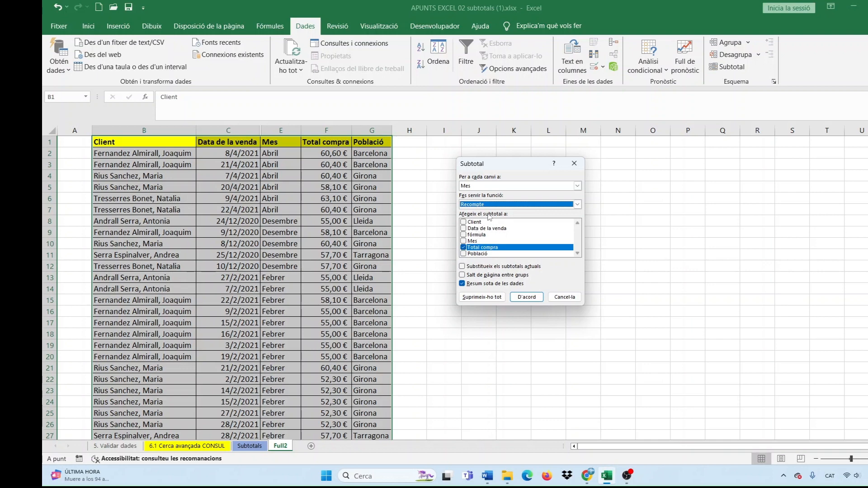
left_click(578, 205)
left_click(564, 210)
left_click(524, 297)
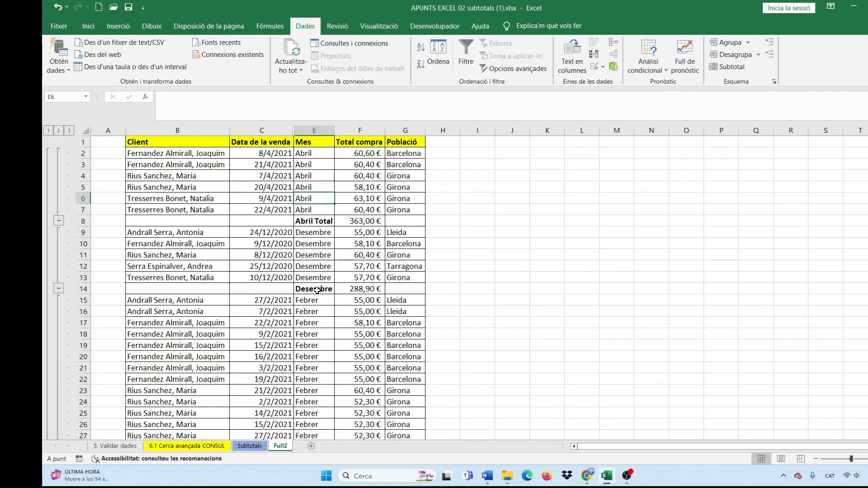
scroll(322, 289, "down", 14)
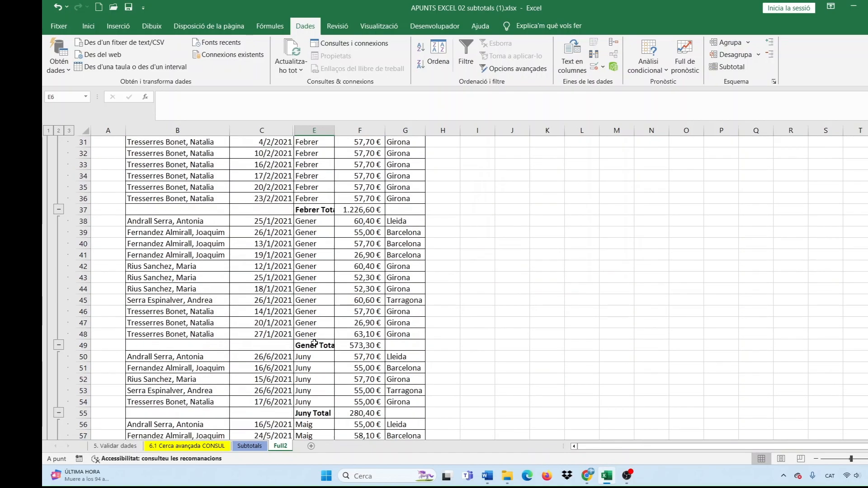
scroll(315, 343, "down", 6)
scroll(315, 344, "up", 14)
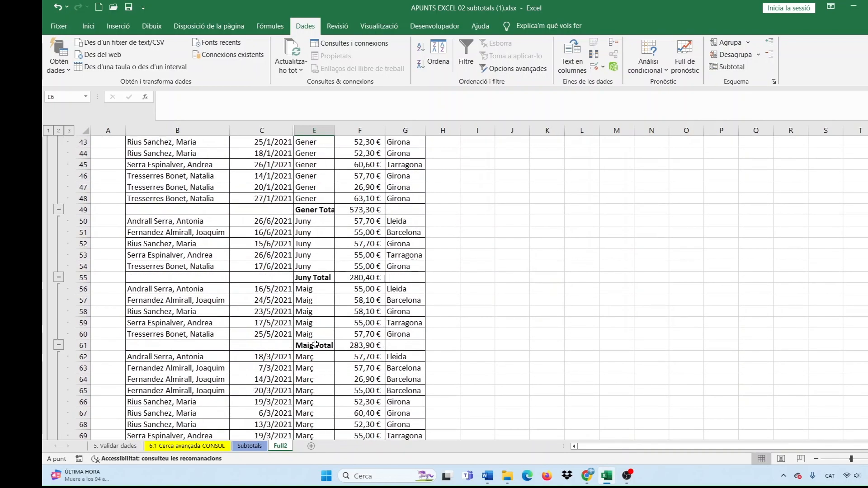
scroll(315, 345, "up", 6)
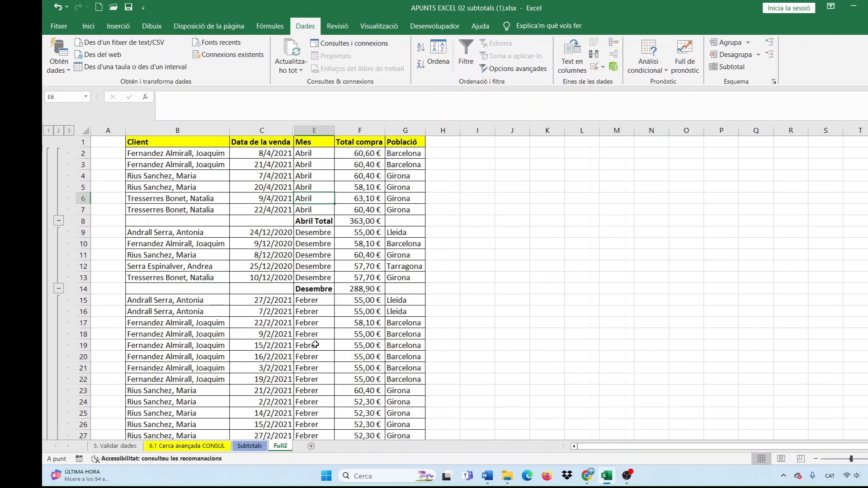